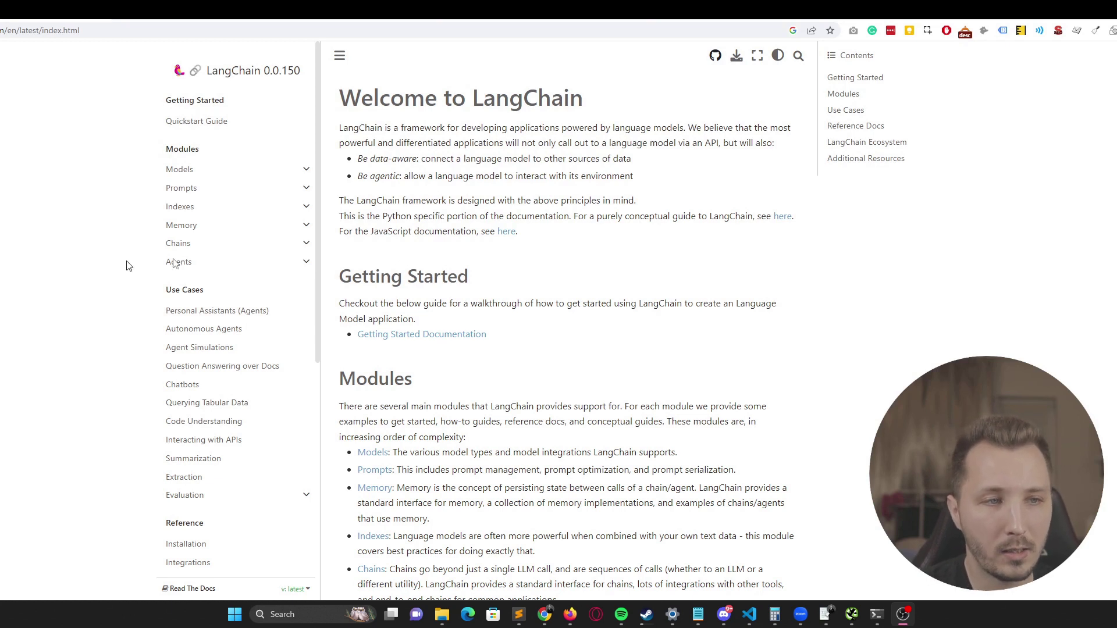
Highlight the opening of the LangChain introduction and scroll down toward the Modules list.
left_click_drag(339, 128, 348, 129)
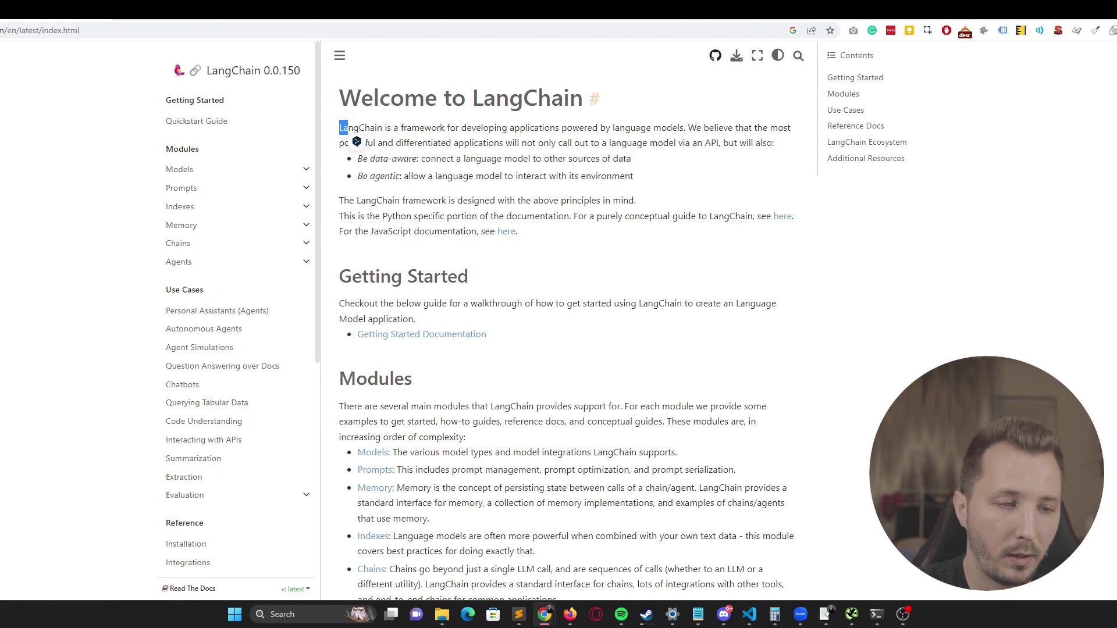
scroll(479, 259, "down", 2)
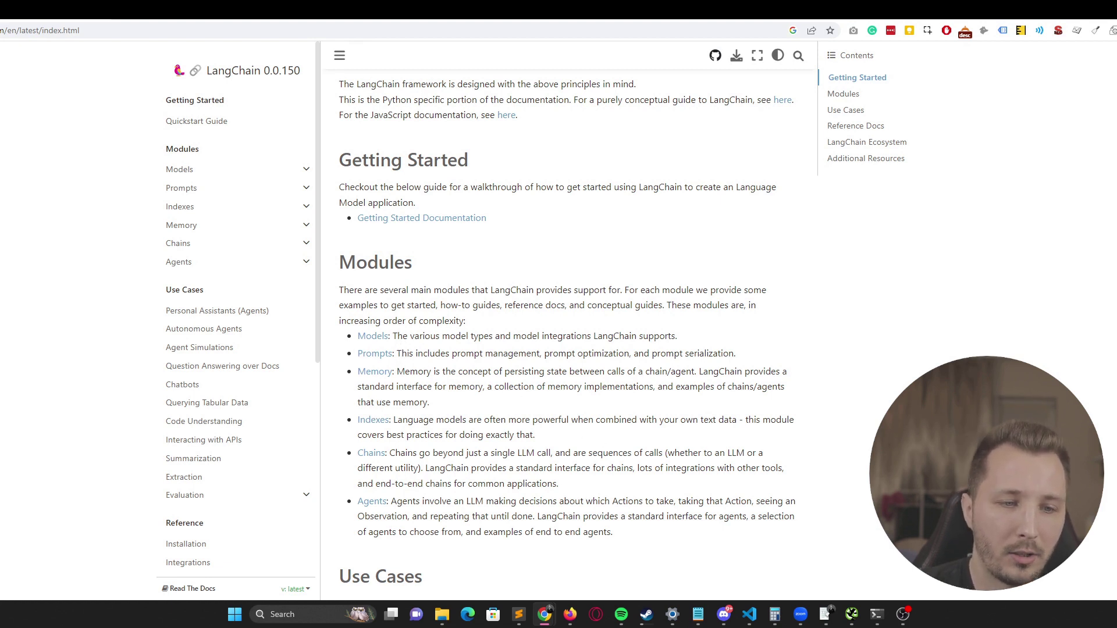
Expand Agents > Tools in the LangChain sidebar, browse the tool list, then switch to the LangFlowCopy Space.
left_click(306, 263)
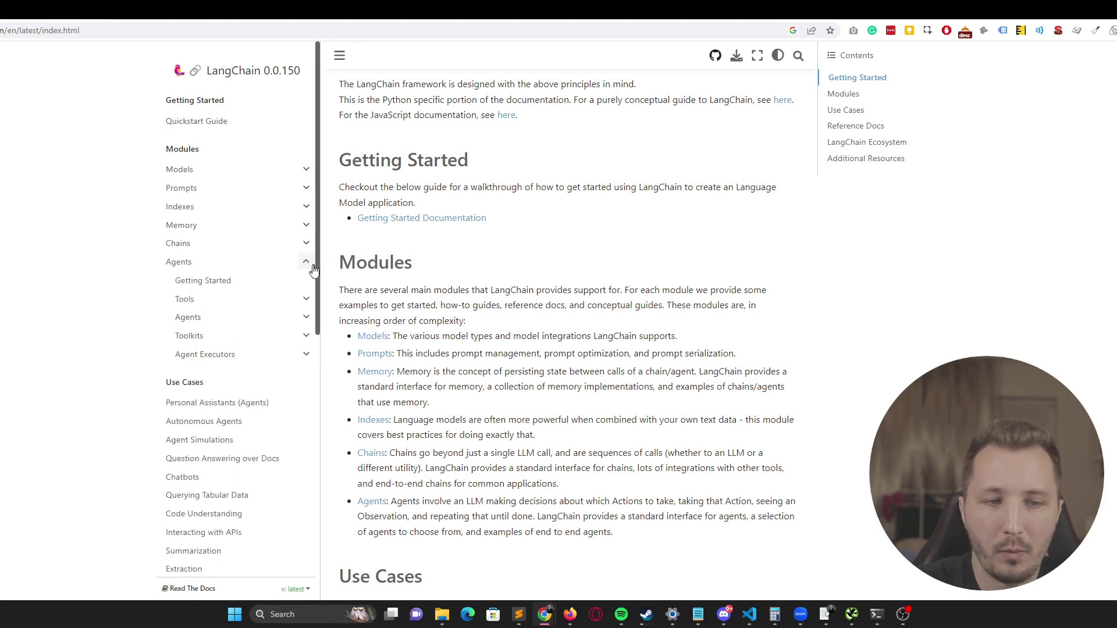
left_click(306, 299)
scroll(288, 340, "down", 3)
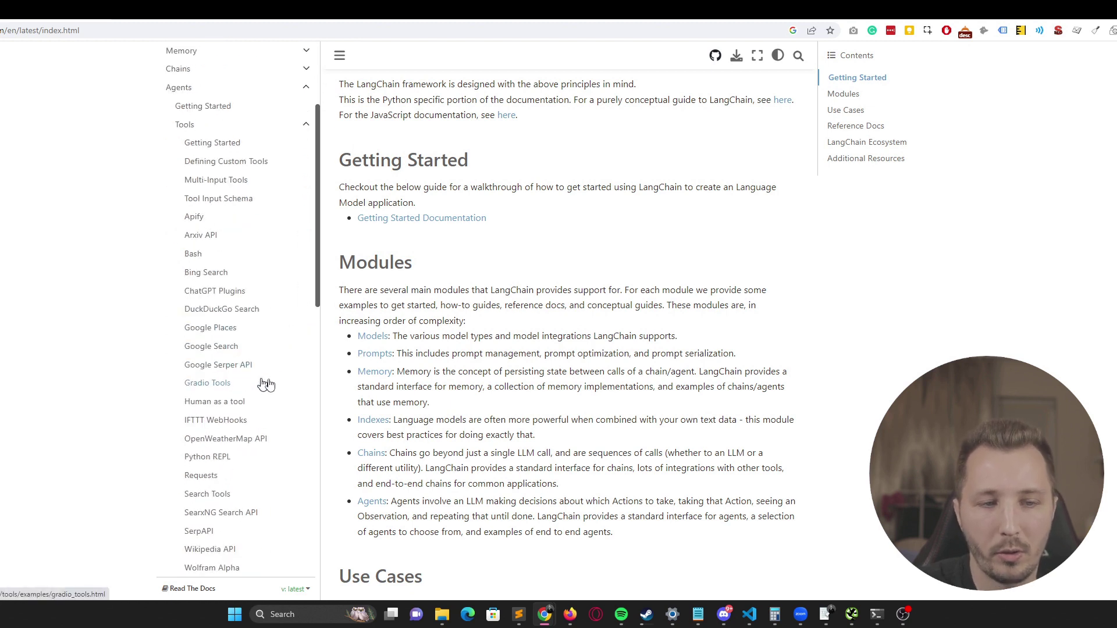
scroll(281, 381, "down", 1)
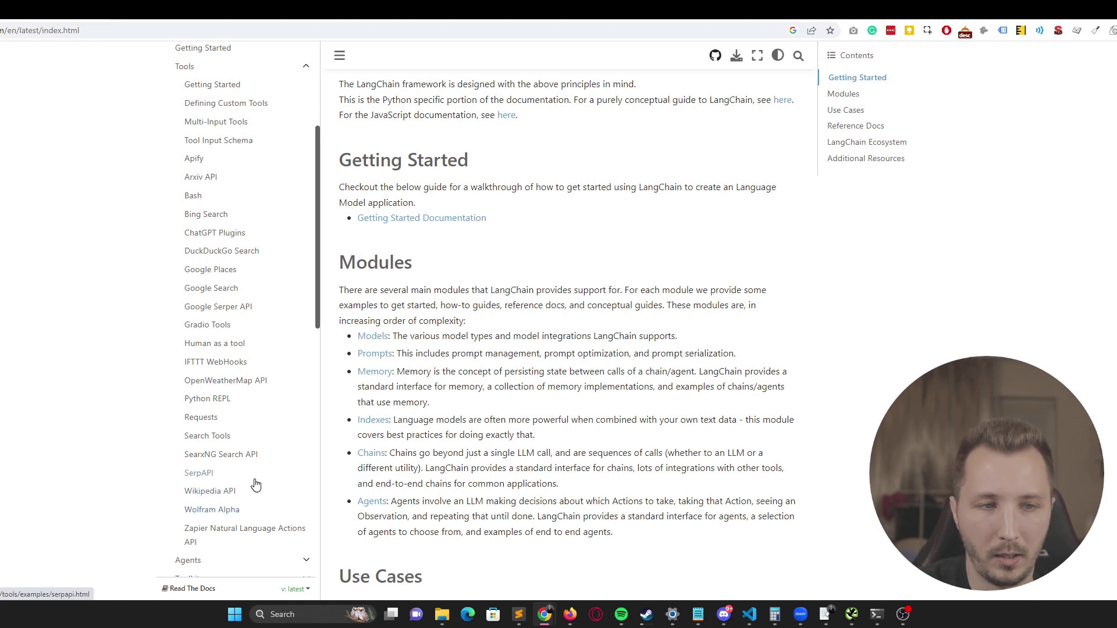
scroll(249, 411, "up", 2)
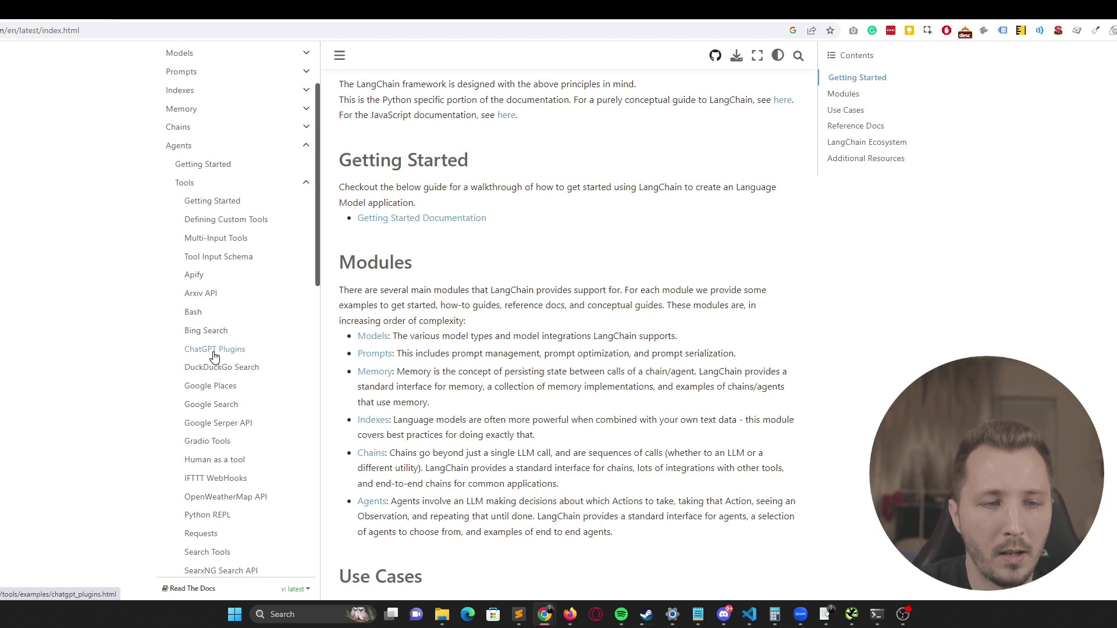
scroll(214, 356, "down", 2)
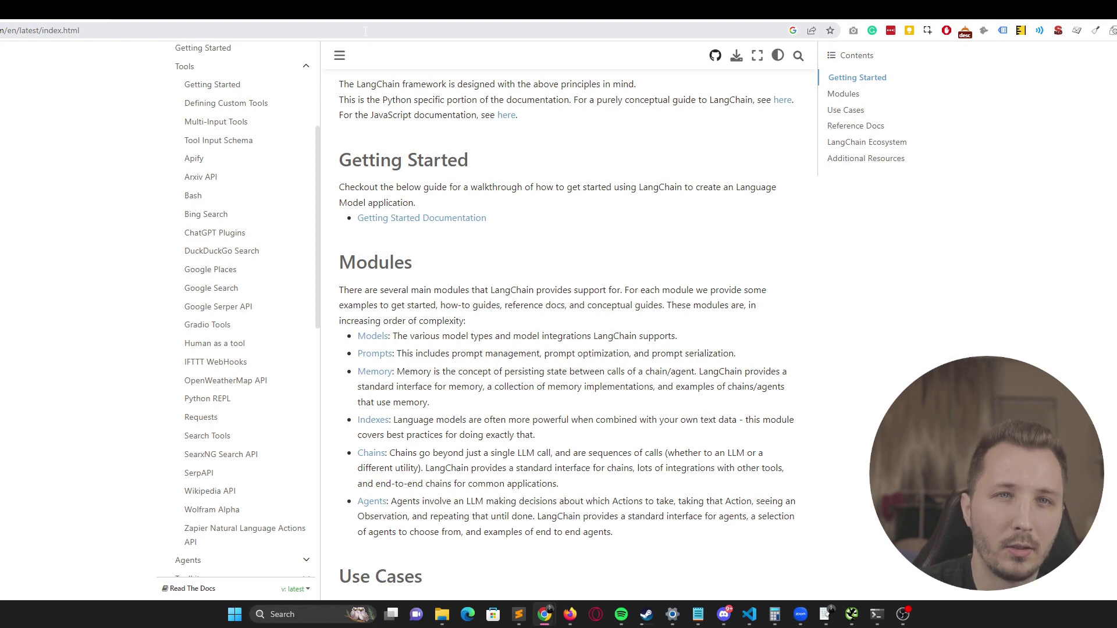
left_click(166, 11)
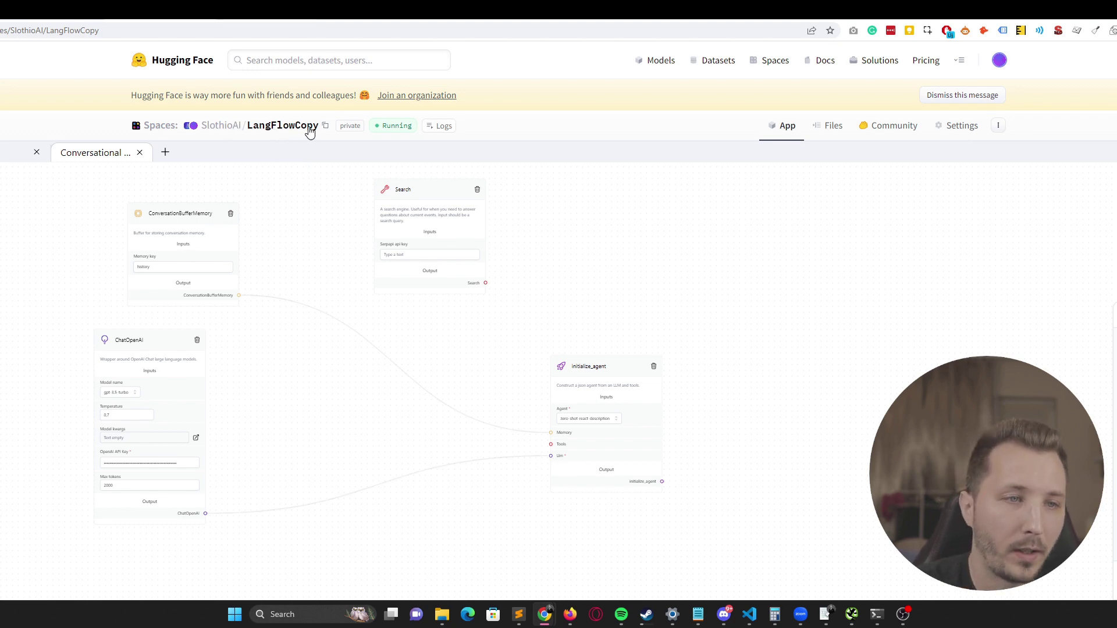
Go back to the LangFlow discussions list and open the LangFlow Space app.
key("ctrl+Tab")
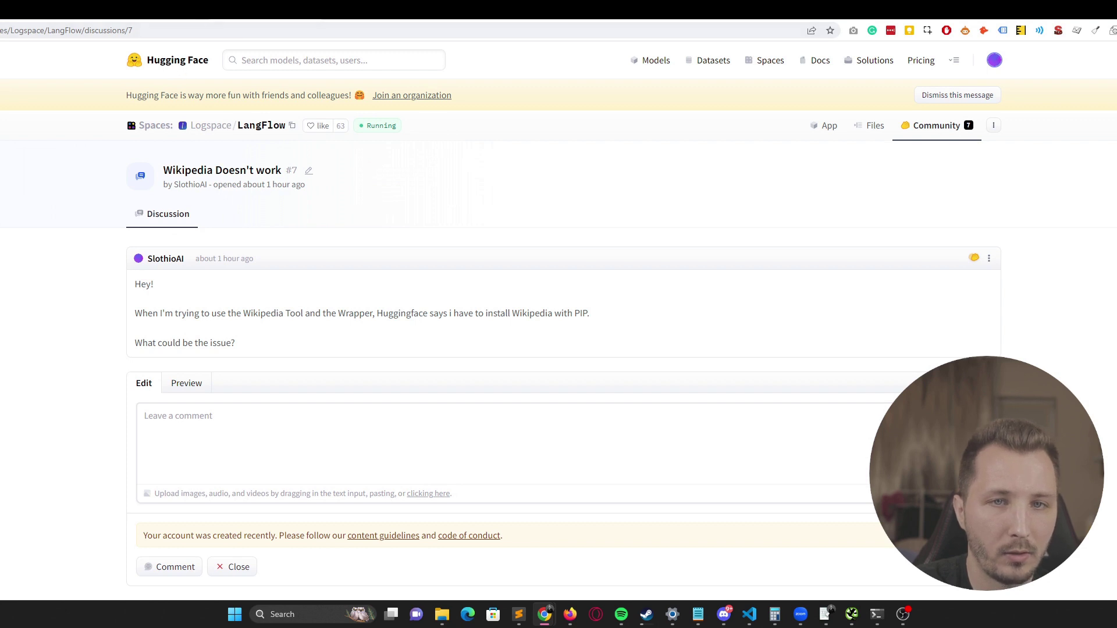
key("alt+Left")
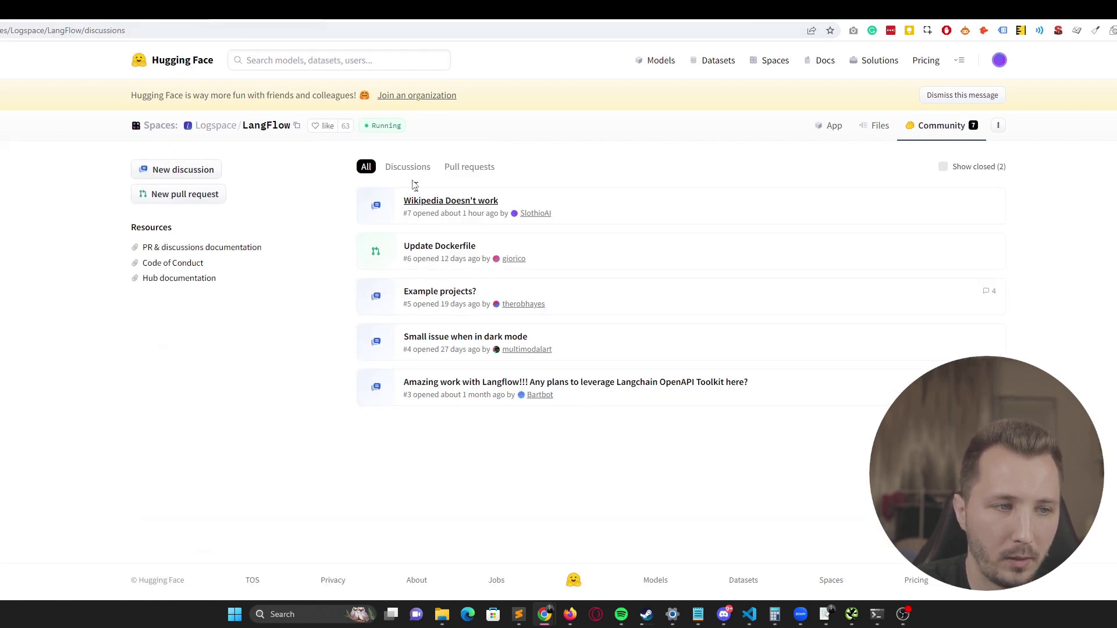
left_click(268, 126)
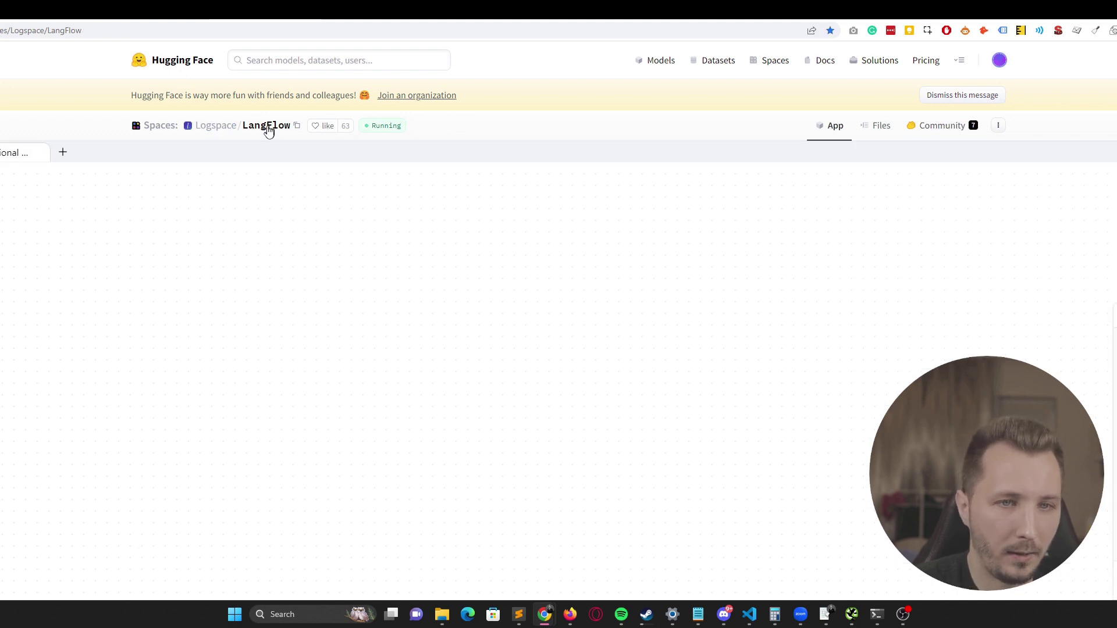
Zoom out and pan the canvas to view the Search, ChatOpenAI, memory and initialize_agent nodes.
scroll(316, 202, "down", 5)
left_click_drag(327, 194, 515, 260)
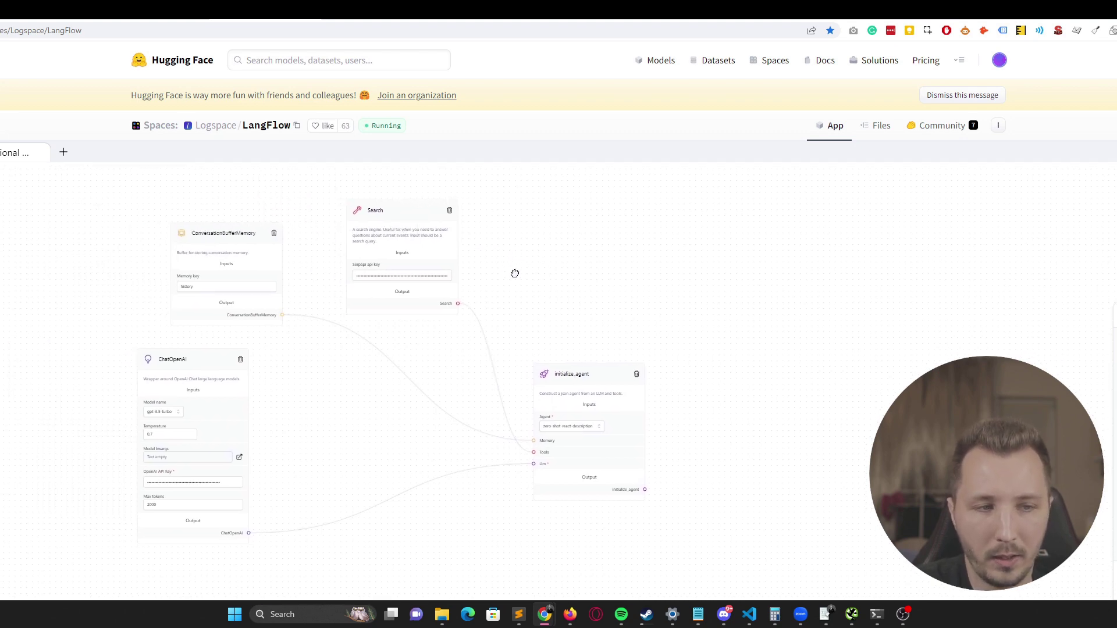
left_click_drag(512, 273, 487, 254)
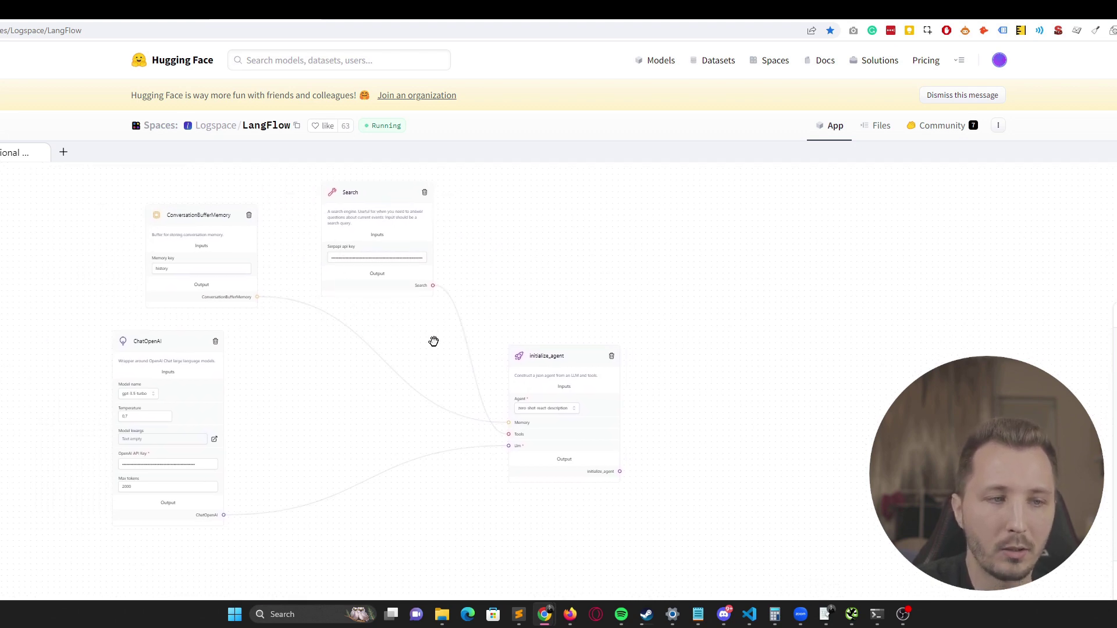
left_click_drag(431, 339, 383, 309)
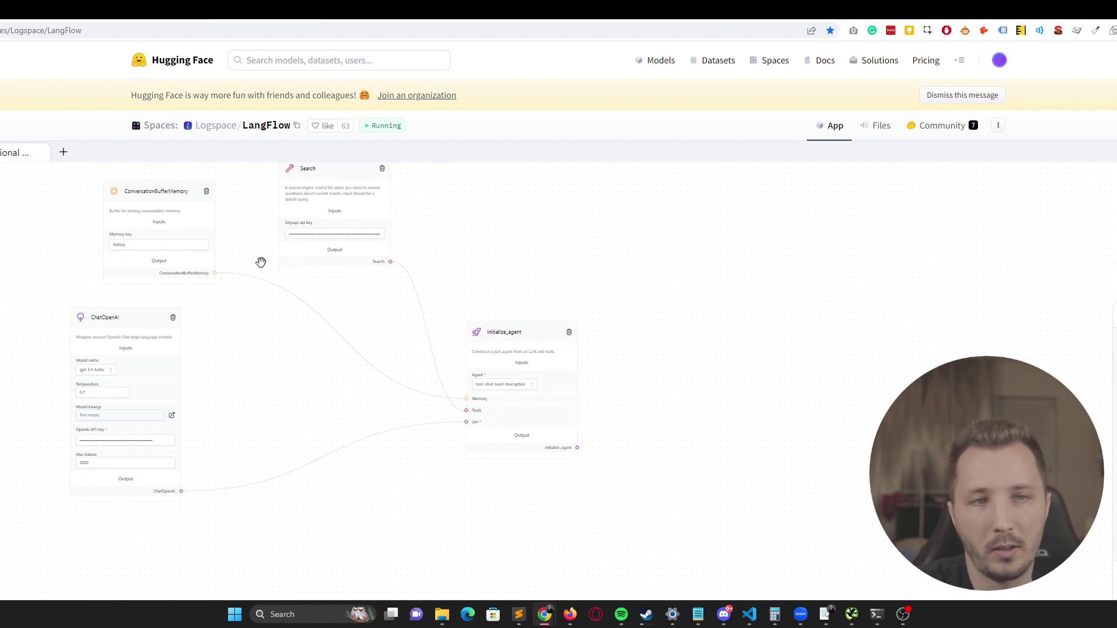
left_click(119, 9)
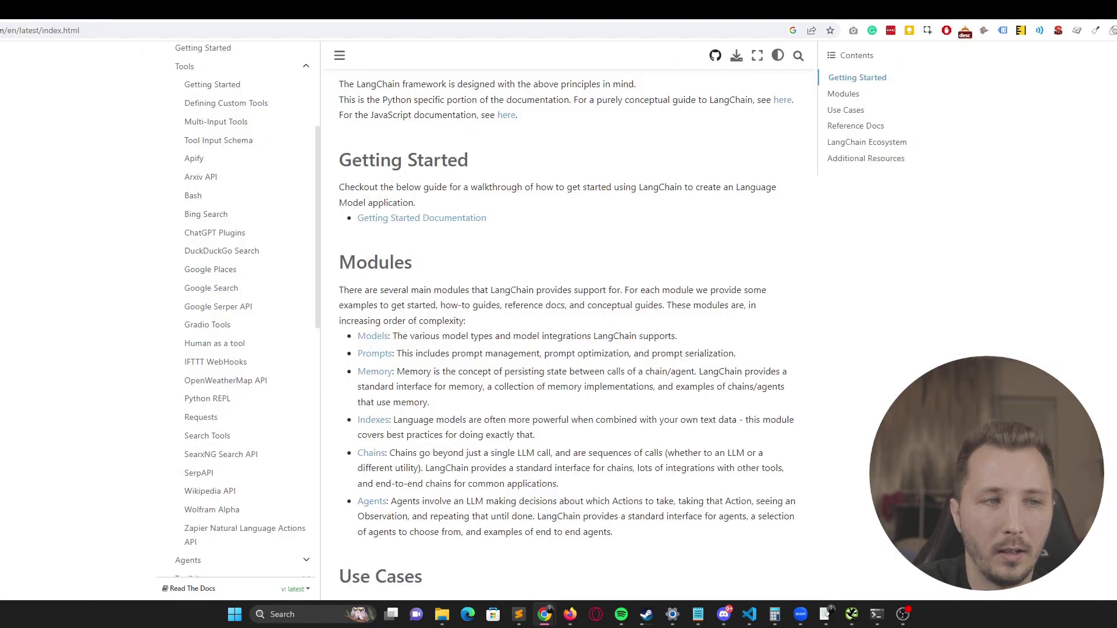
key("ctrl+shift+Tab")
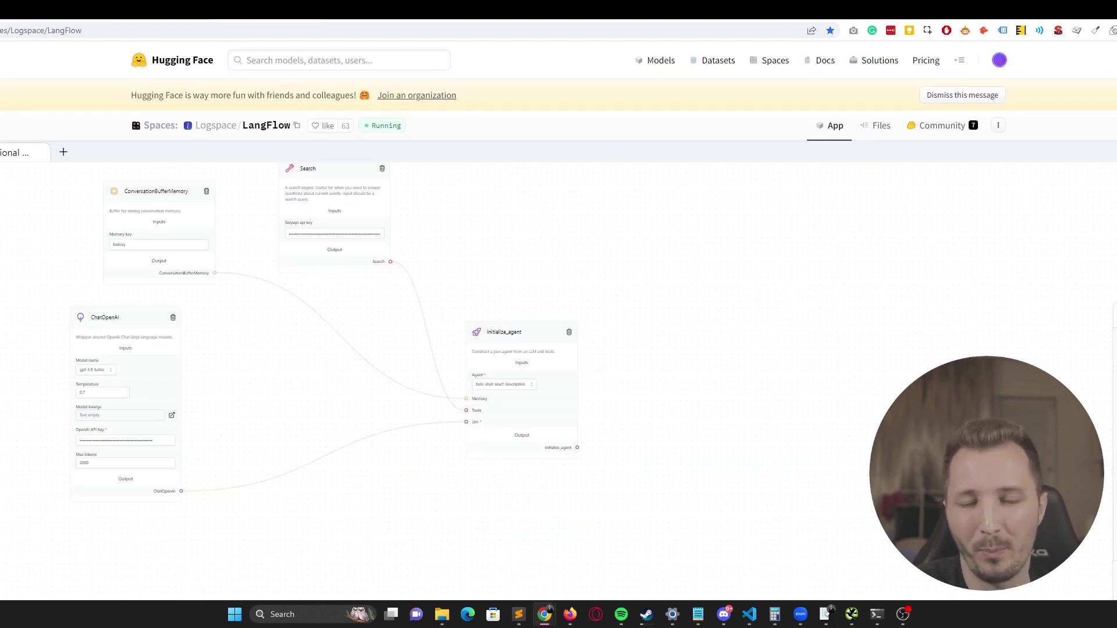
Shift the LangFlow canvas view down slightly.
left_click_drag(234, 299, 239, 323)
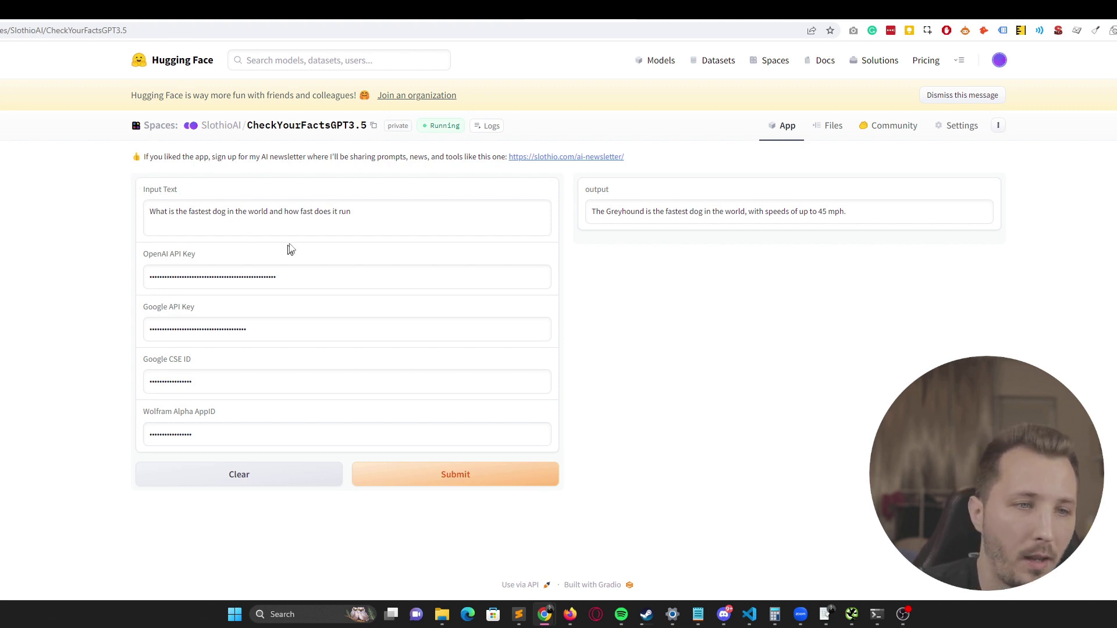
Focus the fastest-dog question box, then open the CheckYourFactsGPT3.5 Space's logs.
left_click(310, 211)
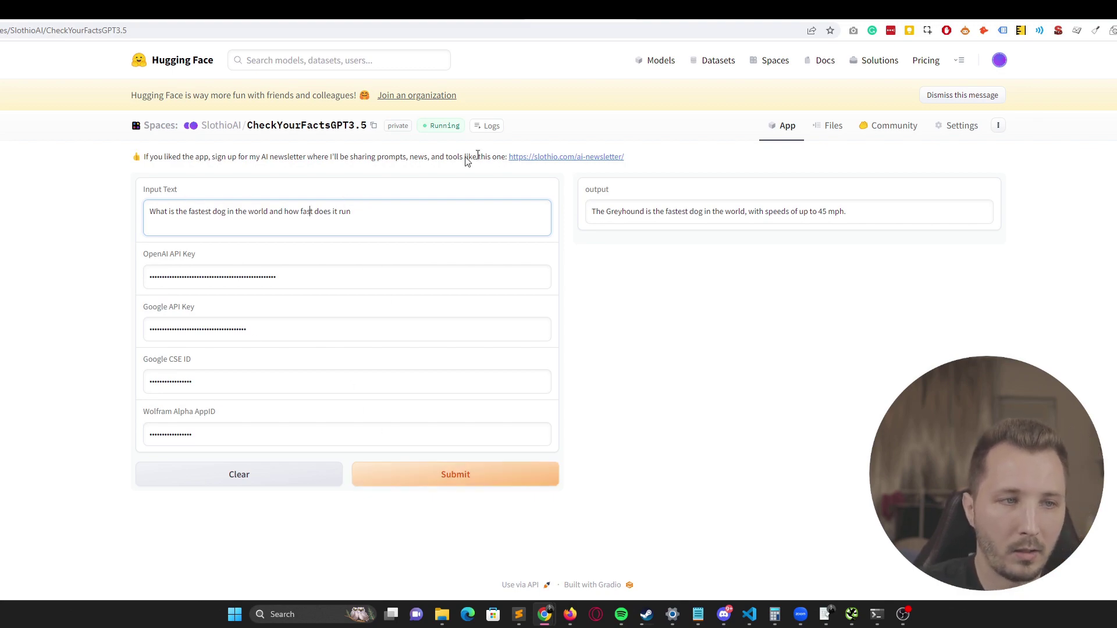
left_click(490, 125)
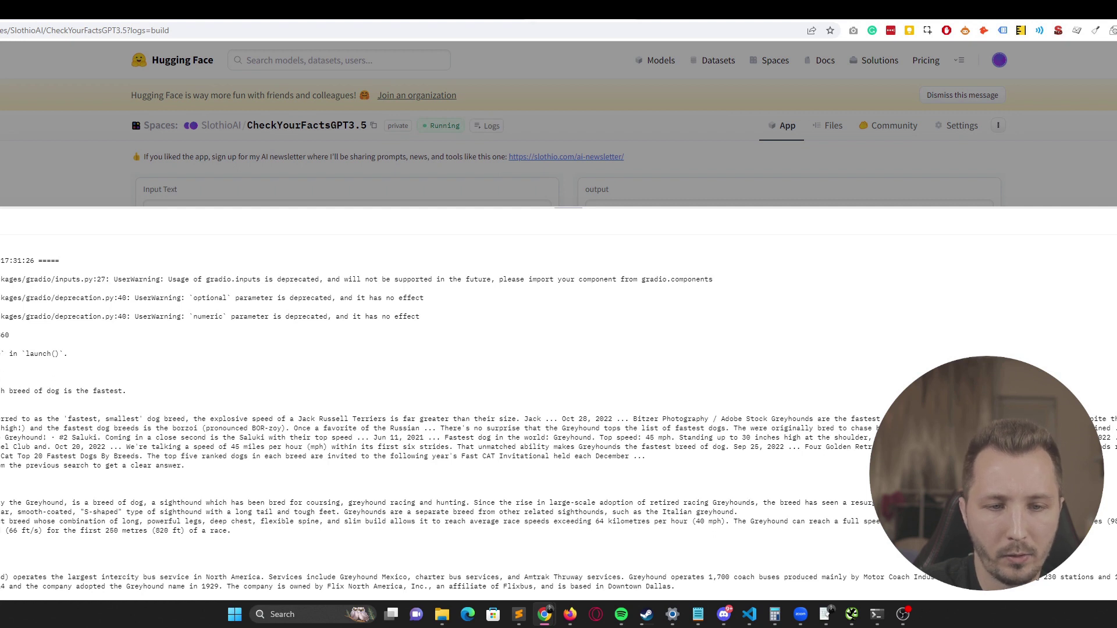
left_click_drag(1, 391, 108, 392)
left_click(113, 403)
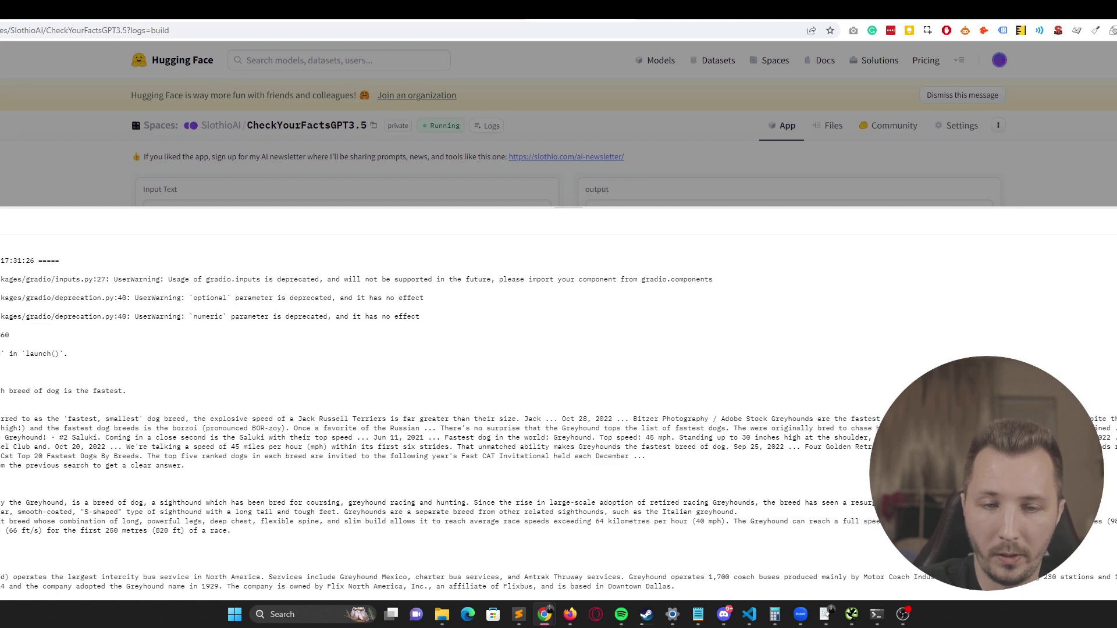
left_click_drag(3, 416, 32, 452)
left_click(192, 487)
left_click_drag(199, 475, 232, 472)
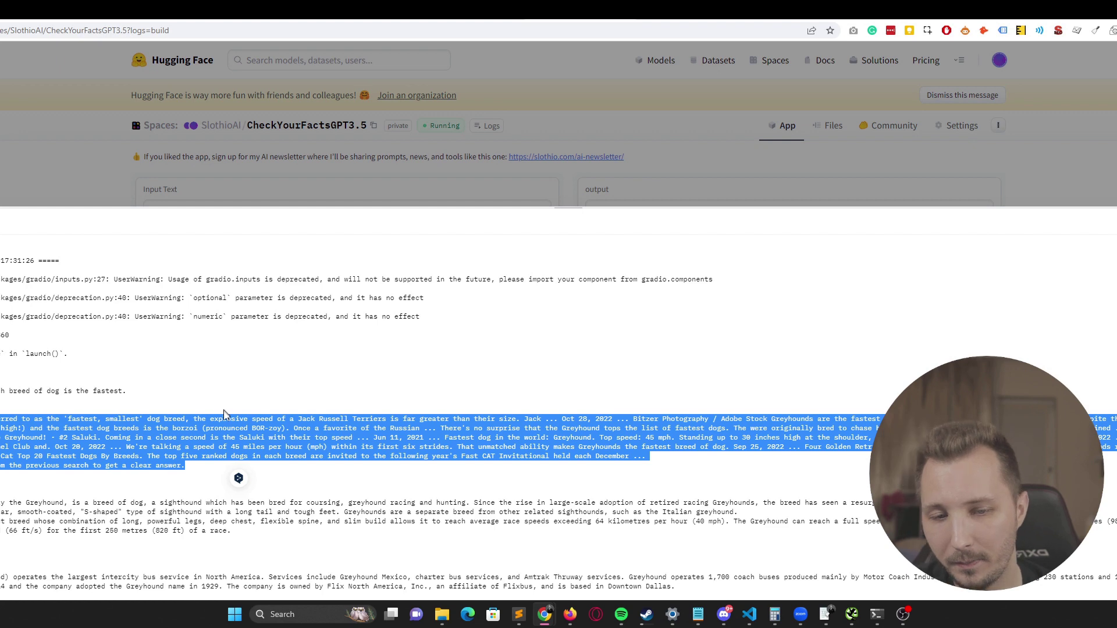
left_click(3, 423)
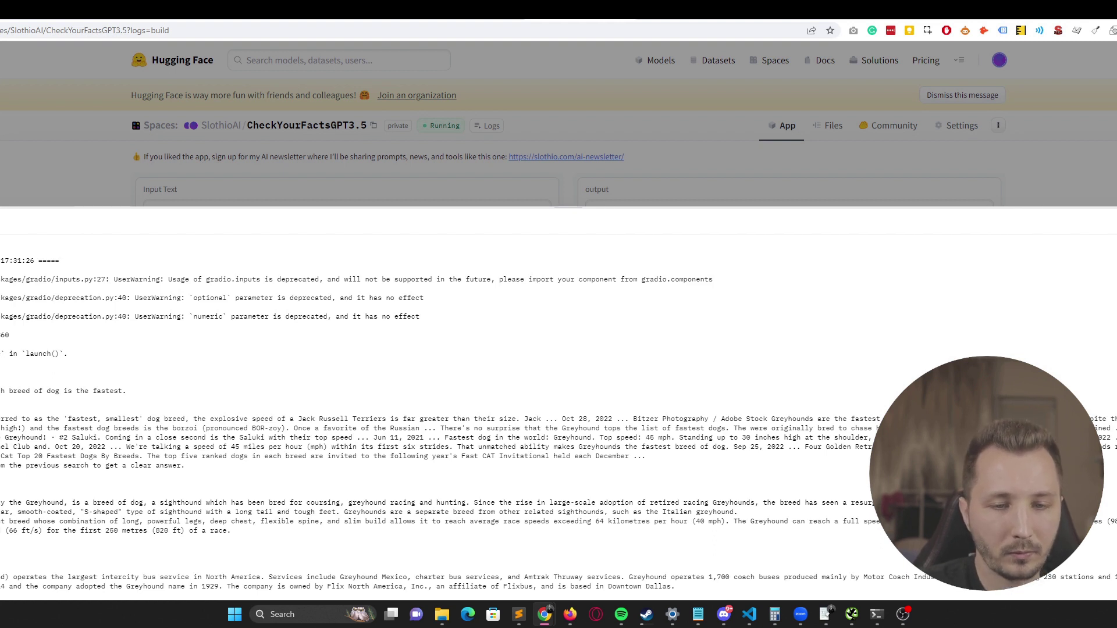
left_click_drag(1, 419, 669, 461)
left_click(27, 465)
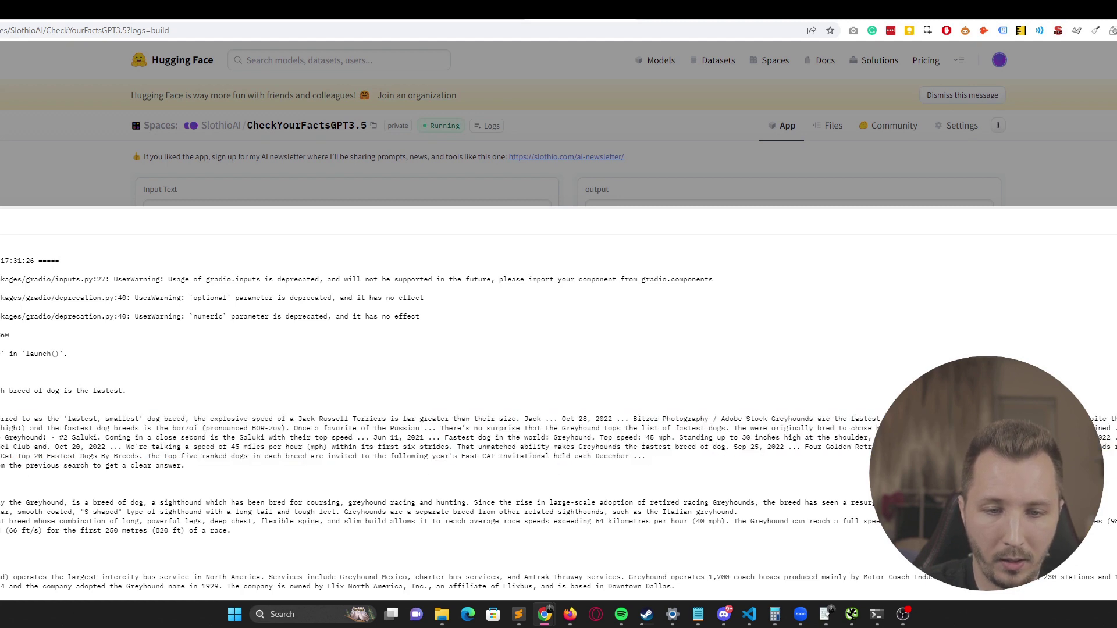
left_click_drag(1, 465, 189, 469)
left_click(189, 470)
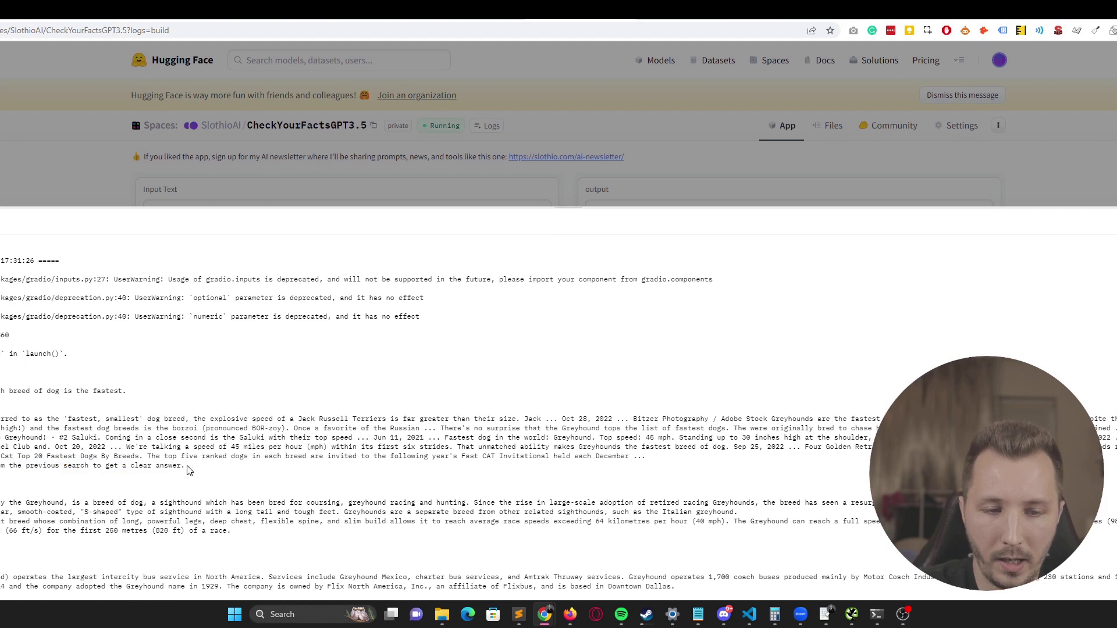
left_click_drag(1, 465, 189, 467)
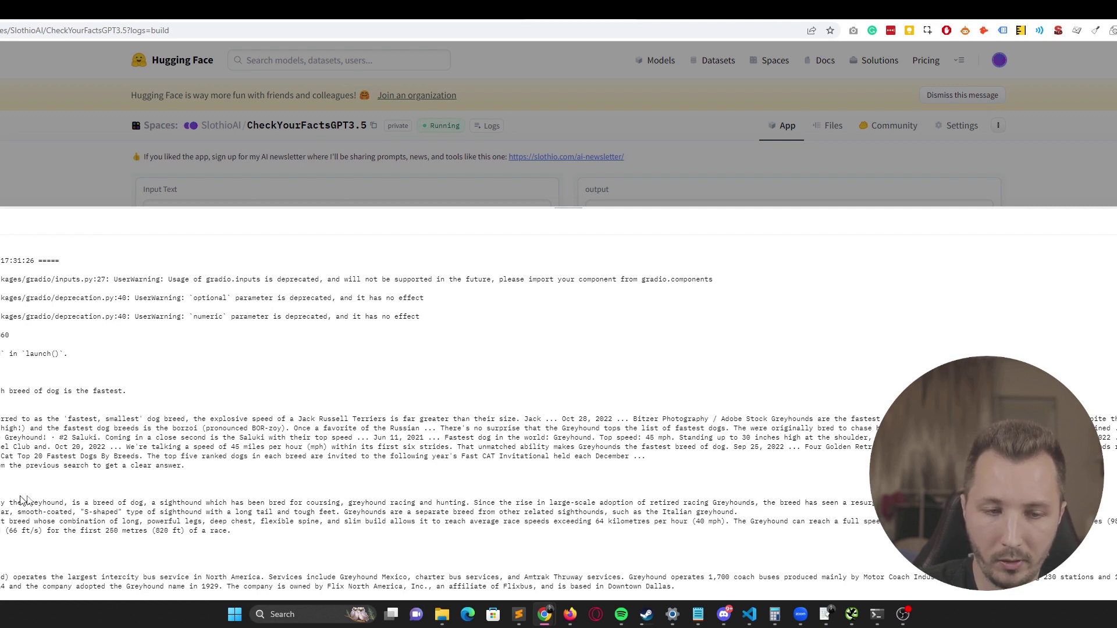
left_click_drag(45, 499, 254, 534)
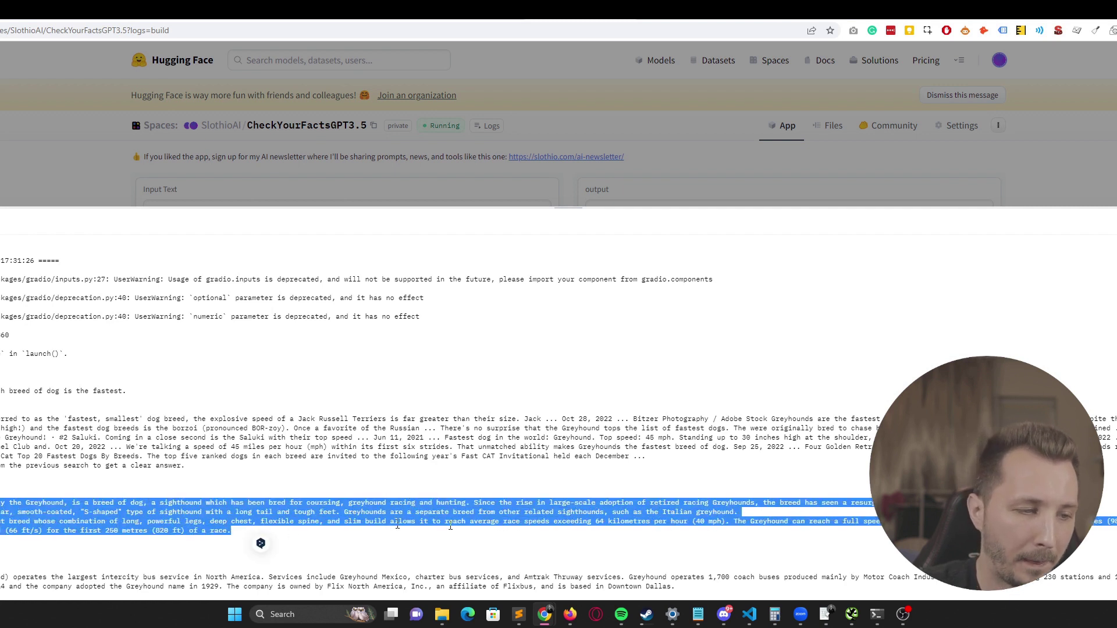
left_click(608, 524)
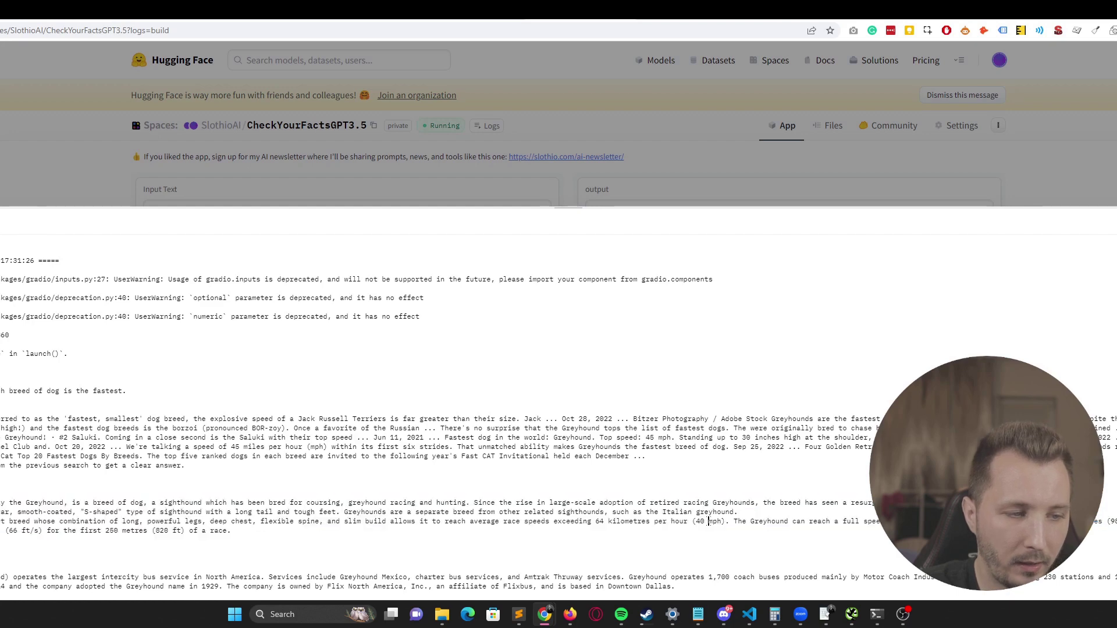
scroll(342, 429, "down", 1)
scroll(334, 426, "down", 5)
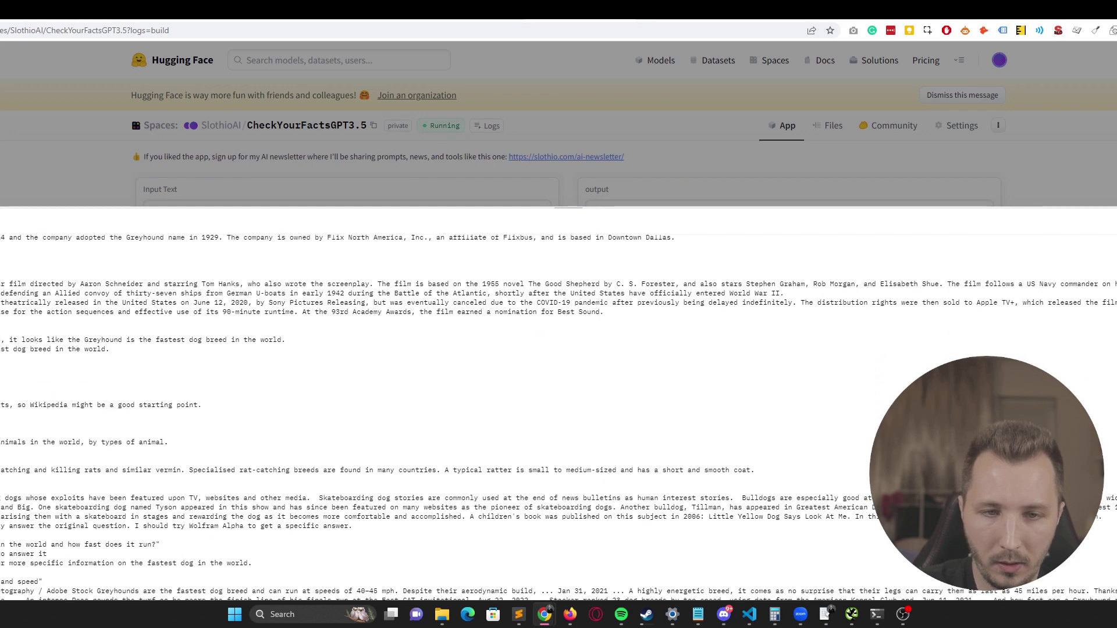
scroll(334, 426, "up", 1)
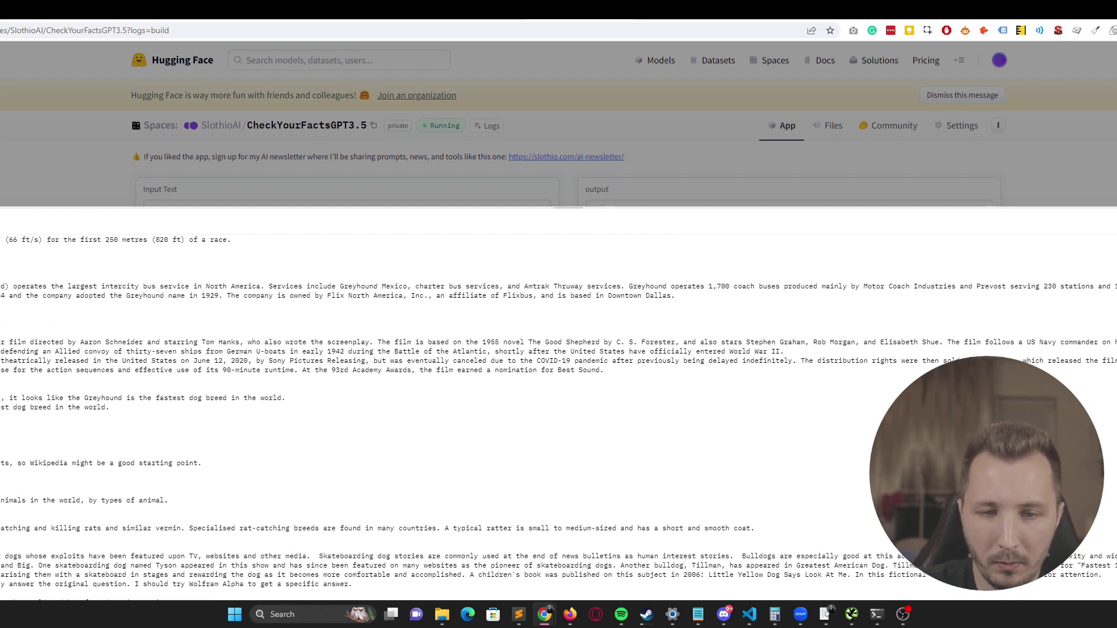
scroll(558, 402, "down", 1)
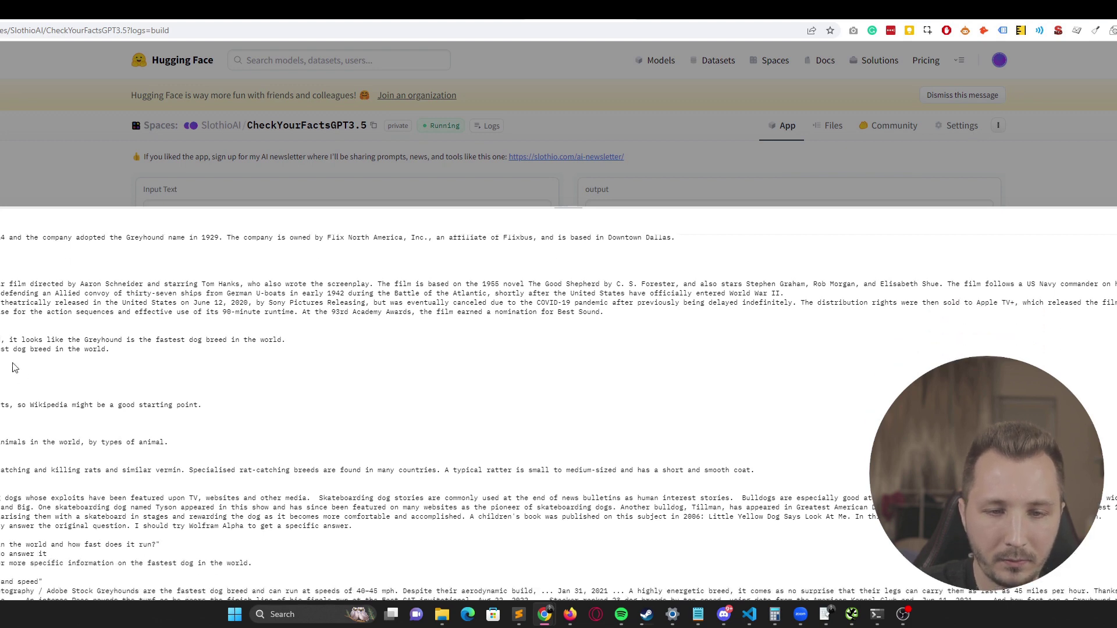
left_click_drag(1, 339, 34, 343)
left_click(30, 347)
scroll(30, 347, "down", 1)
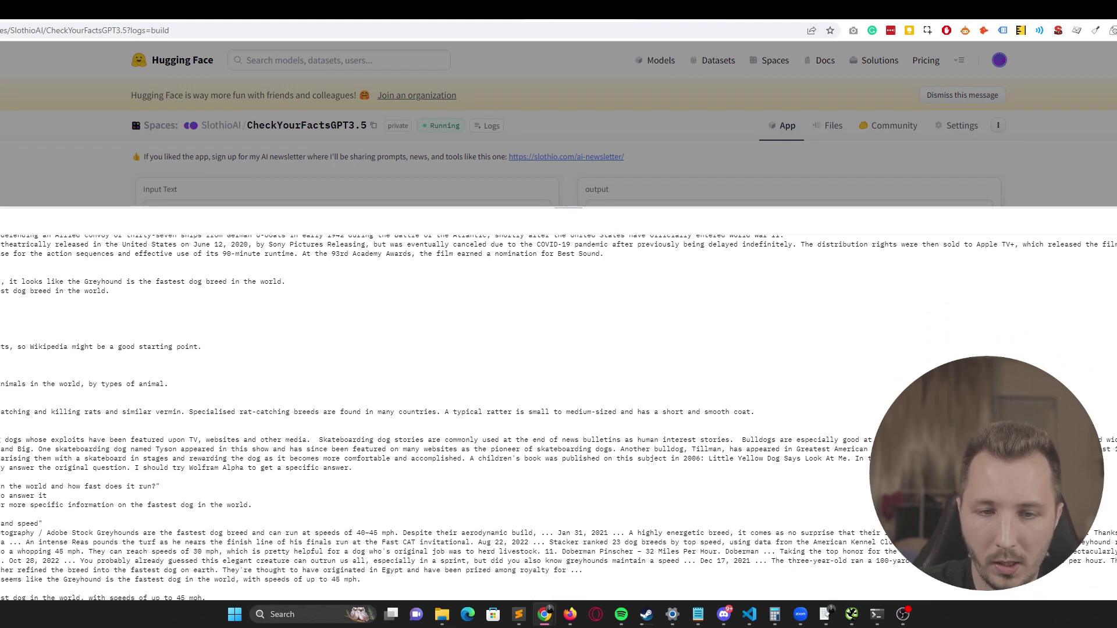
triple_click(30, 346)
left_click(31, 346)
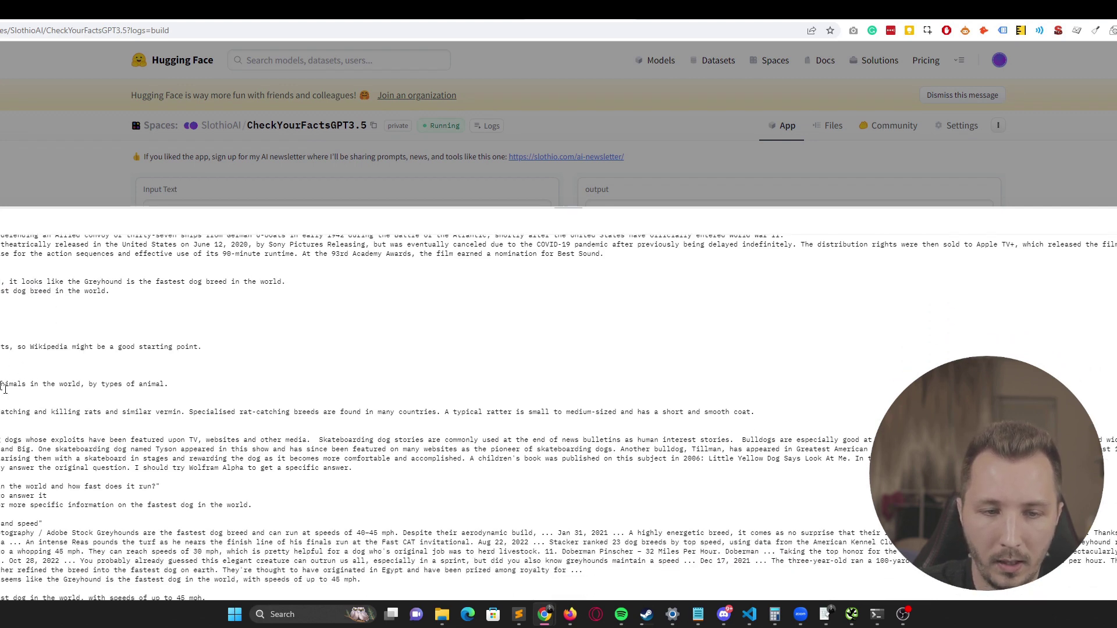
scroll(19, 364, "up", 10)
scroll(559, 417, "up", 1)
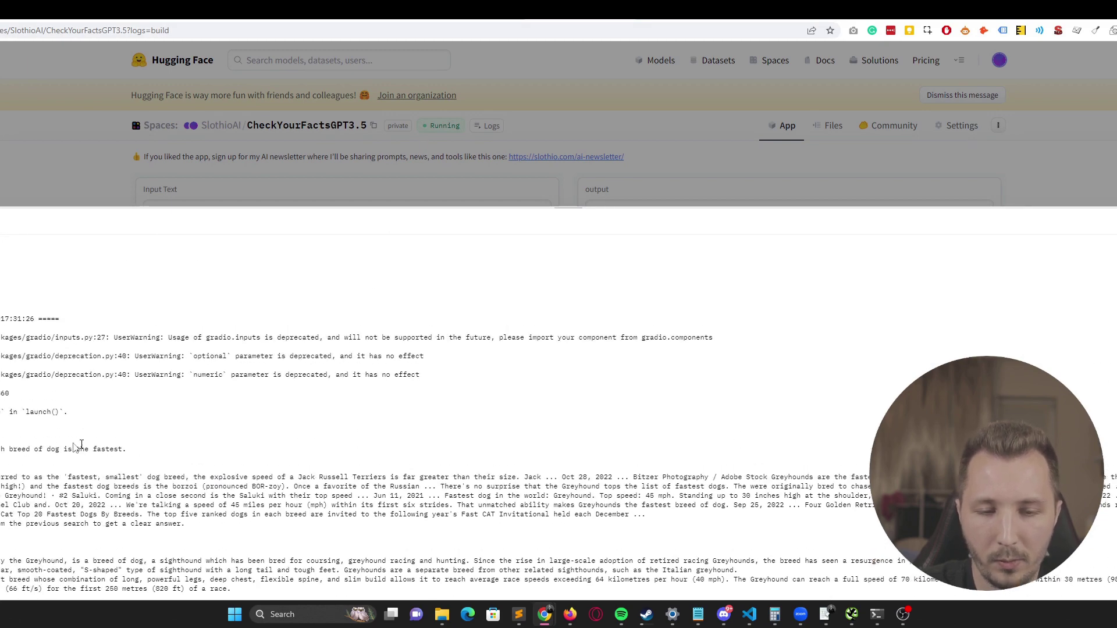
Scroll down the logs and highlight the agent's note on how to answer.
scroll(114, 445, "down", 1)
scroll(115, 445, "down", 3)
scroll(115, 445, "down", 2)
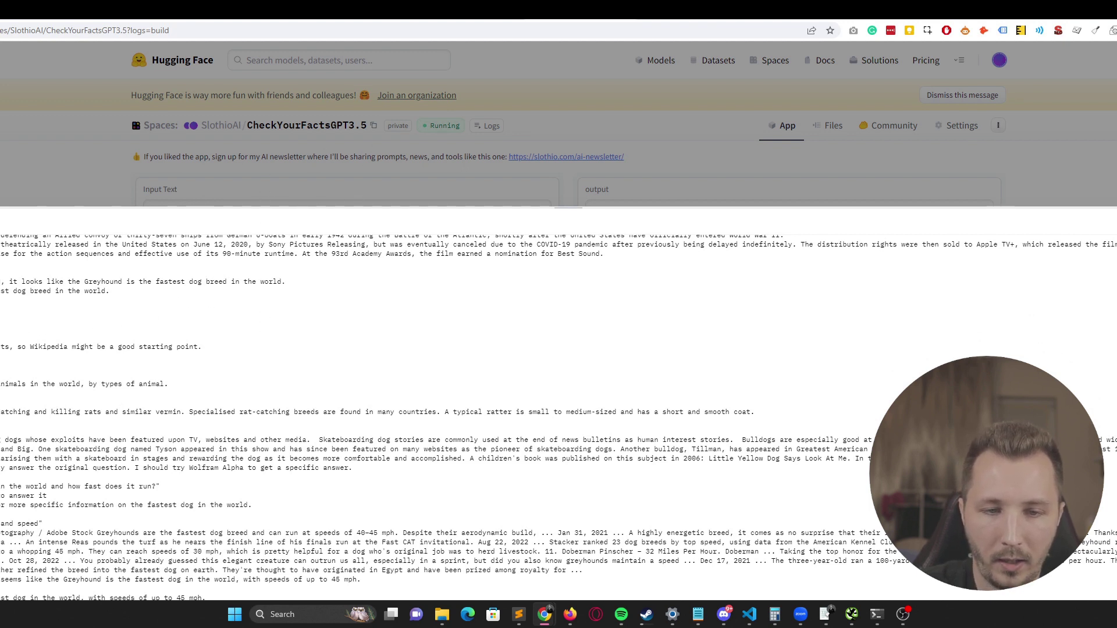
scroll(8, 467, "down", 1)
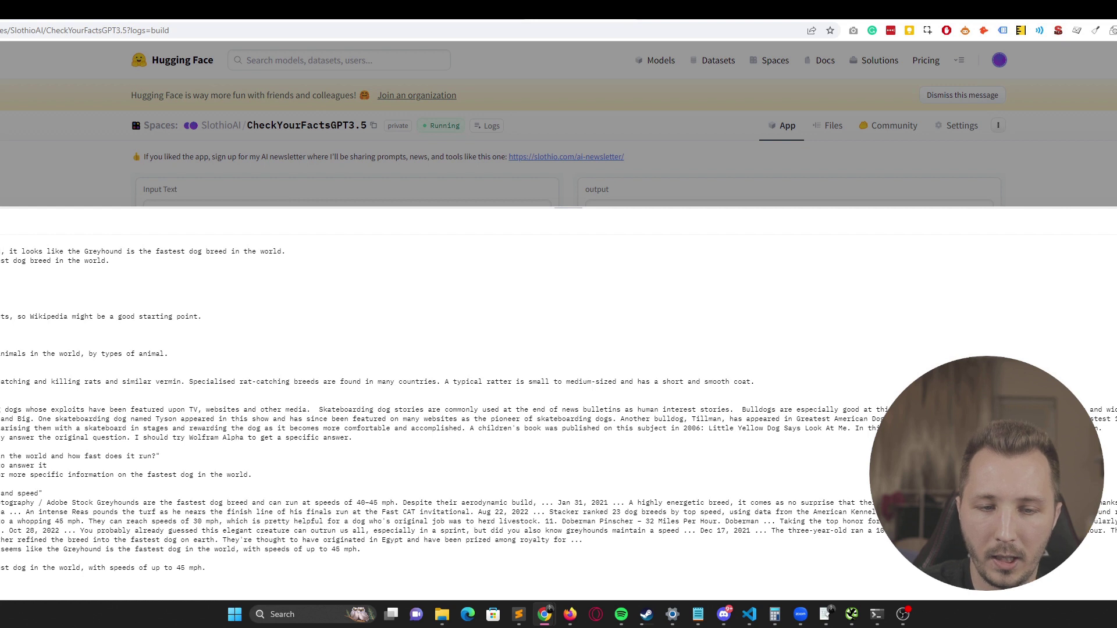
left_click_drag(1, 465, 50, 466)
left_click(51, 466)
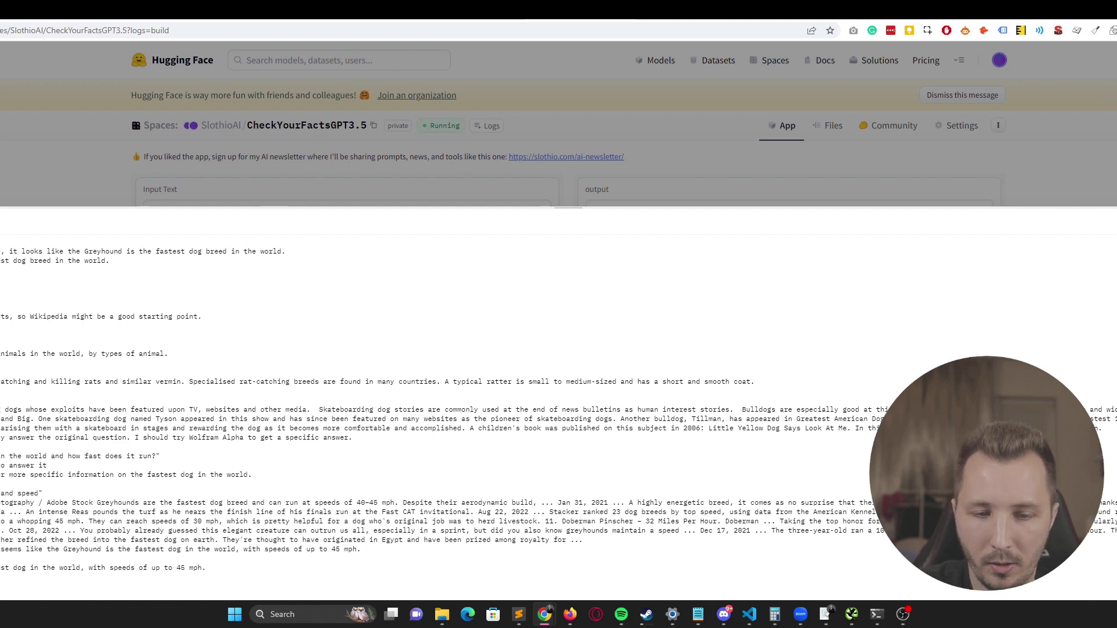
Highlight the speed search, the Greyhound conclusion and the 45 mph final answer, then close the logs.
mouse_move(1, 493)
left_mouse_down()
mouse_move(42, 494)
mouse_move(0, 493)
left_mouse_up()
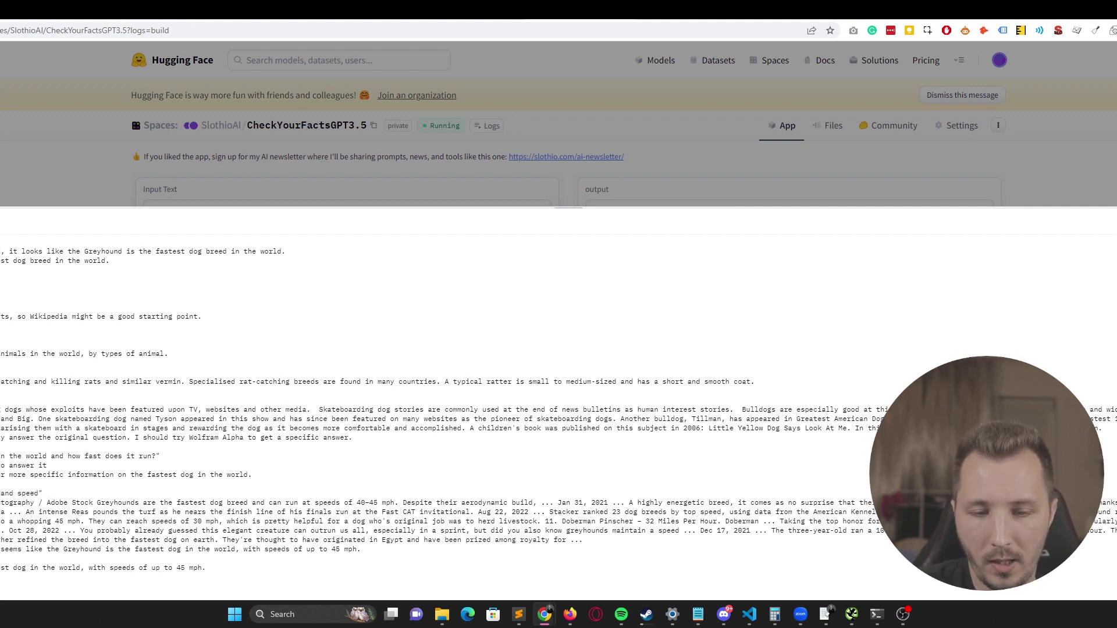
left_click_drag(2, 549, 365, 552)
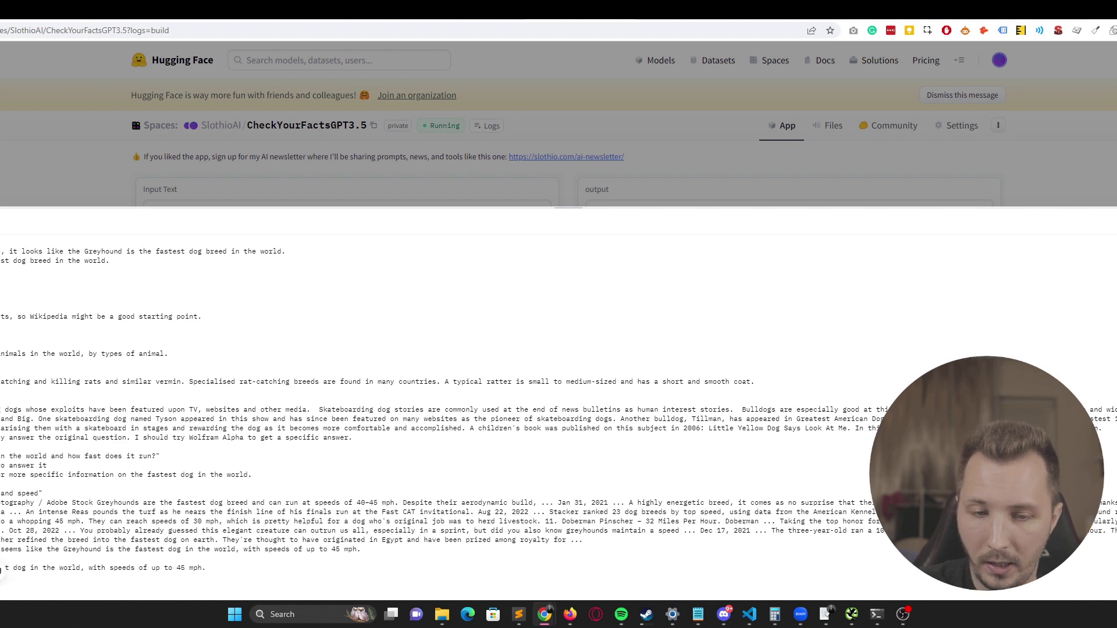
left_click_drag(11, 576, 215, 580)
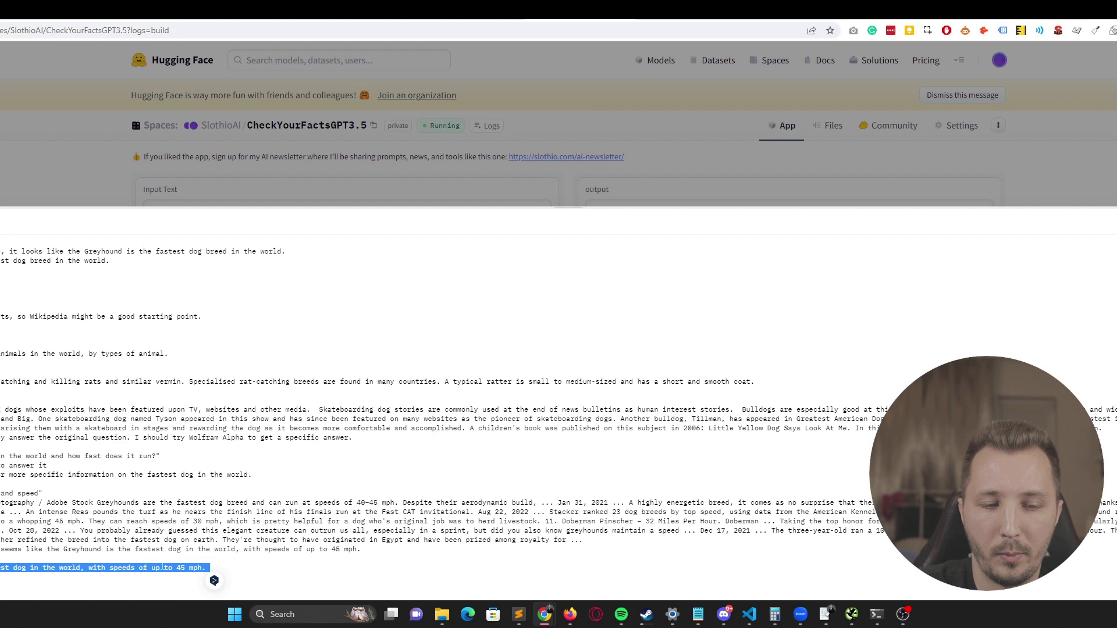
left_click(112, 162)
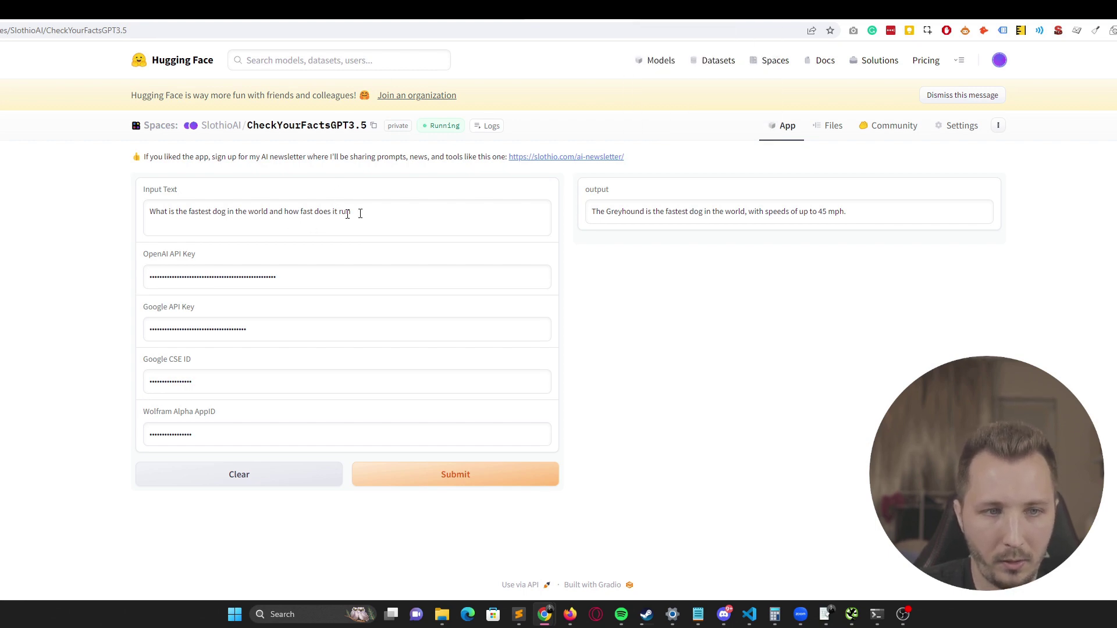
In the ChatGPT research-facts conversation, highlight parts of the research prompt and article title.
left_click(639, 9)
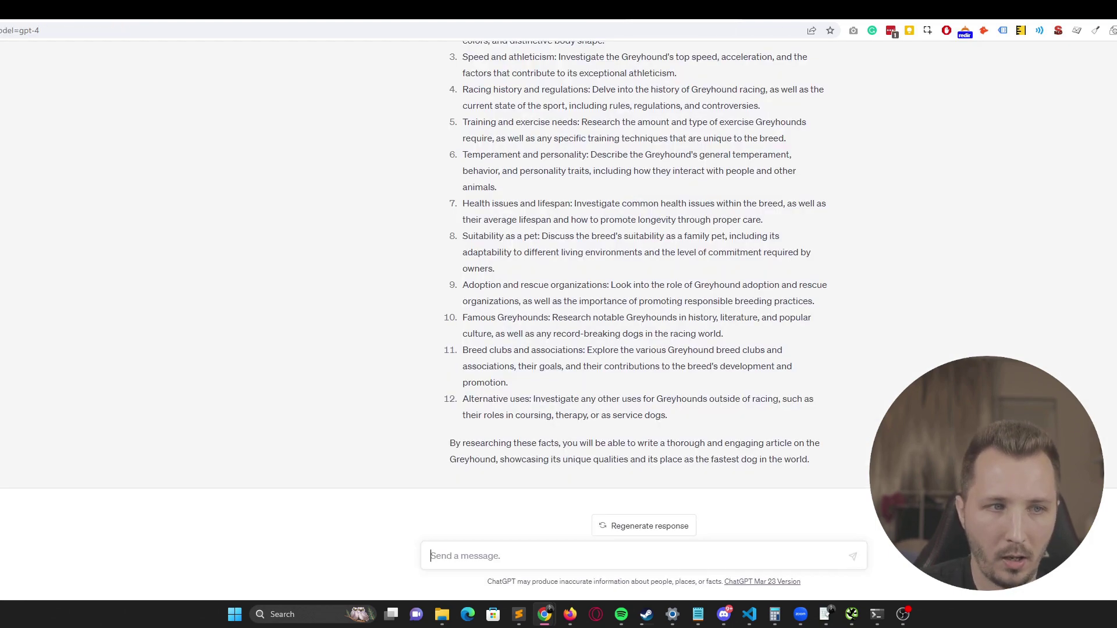
scroll(546, 76, "up", 5)
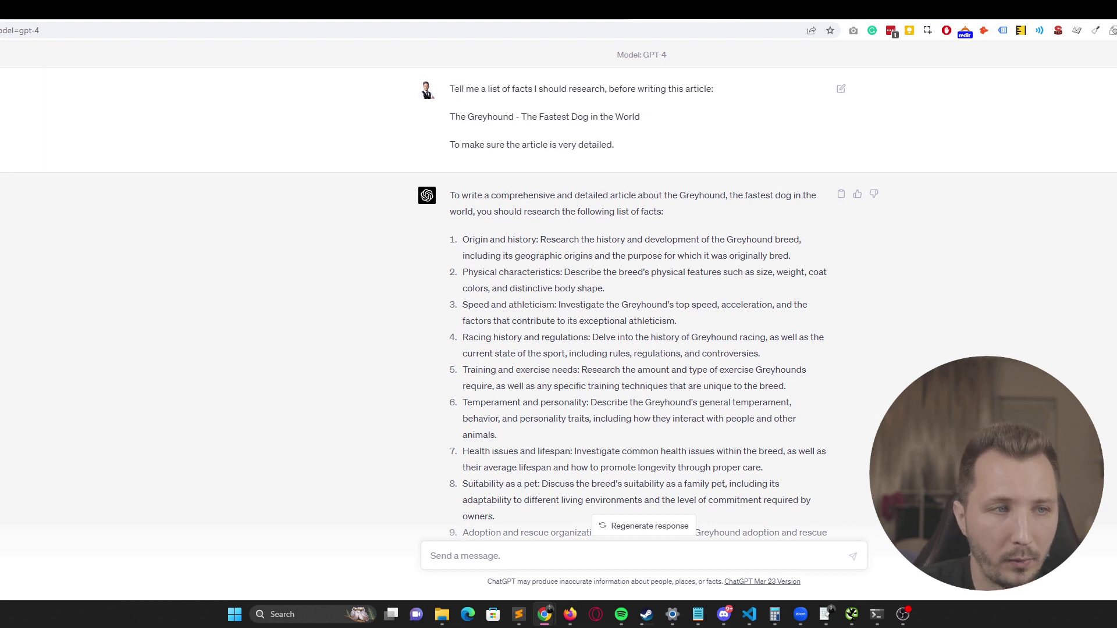
left_click_drag(450, 88, 520, 88)
left_click_drag(614, 89, 699, 88)
left_click(534, 112)
left_click_drag(451, 117, 539, 144)
left_click(500, 143)
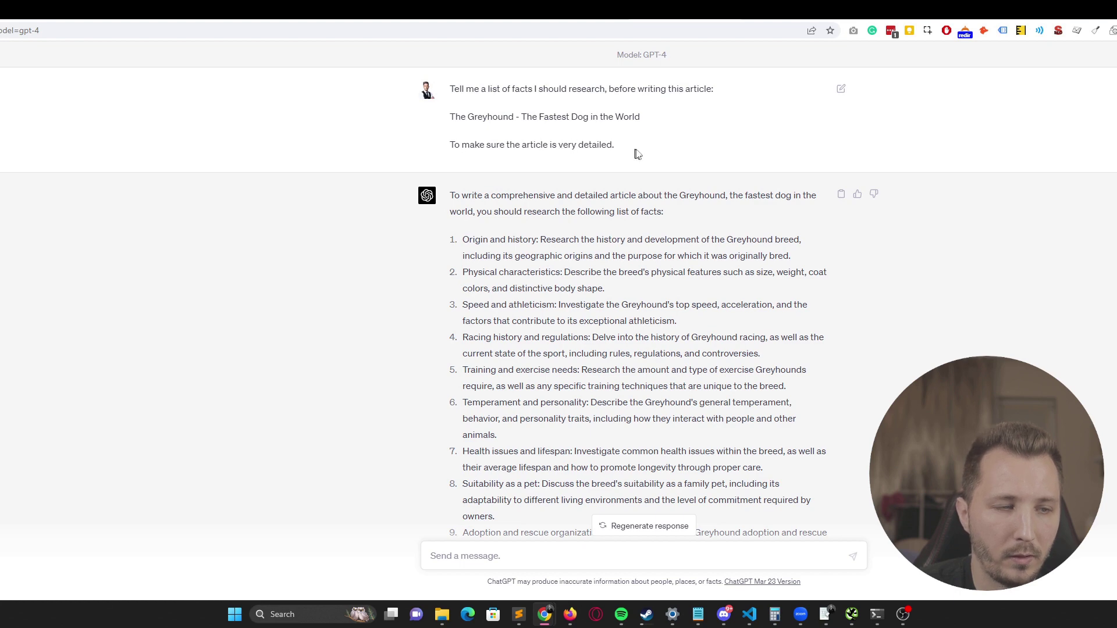
Scroll through and highlight the Greyhound research-facts list.
scroll(512, 177, "down", 4)
scroll(512, 177, "up", 2)
left_click_drag(462, 122, 718, 428)
scroll(593, 272, "down", 2)
left_click(665, 400)
scroll(666, 395, "up", 3)
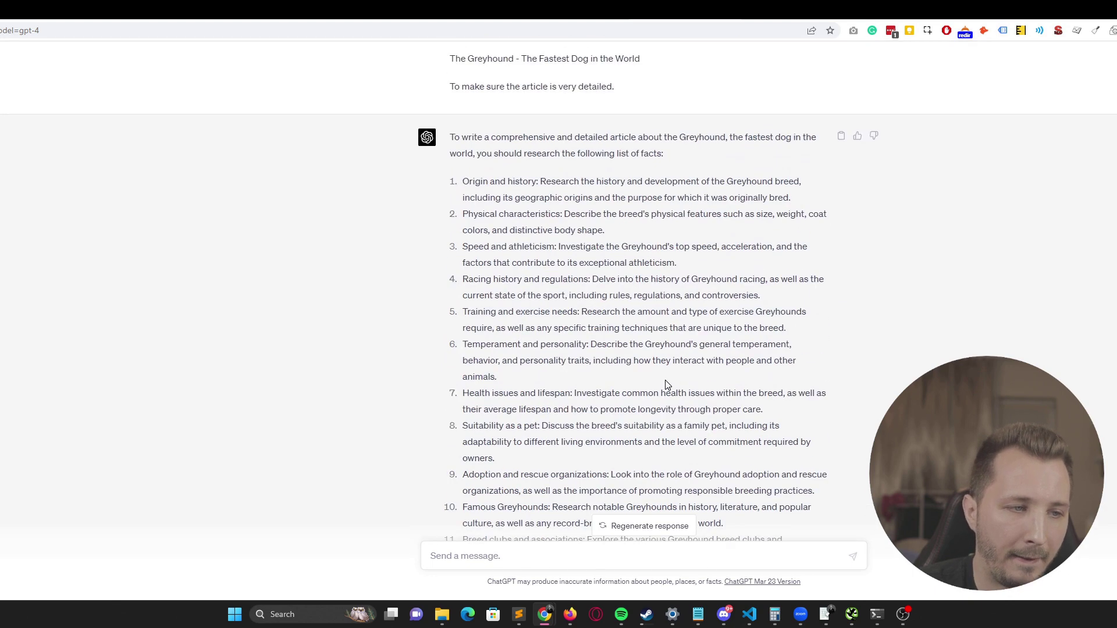
scroll(665, 385, "up", 1)
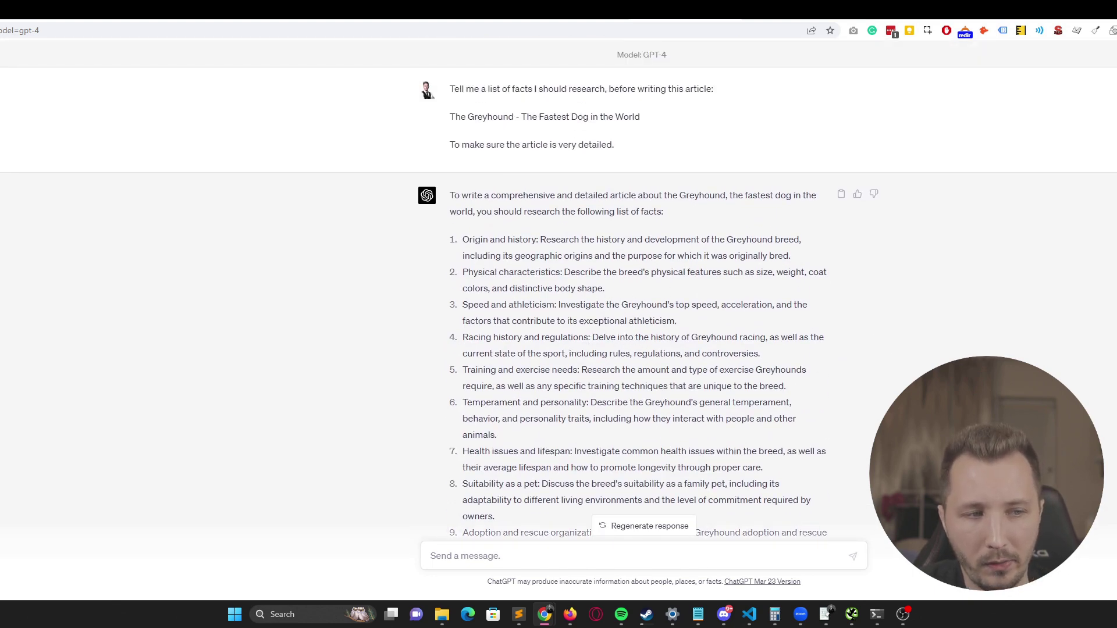
scroll(581, 263, "down", 1)
scroll(581, 263, "down", 4)
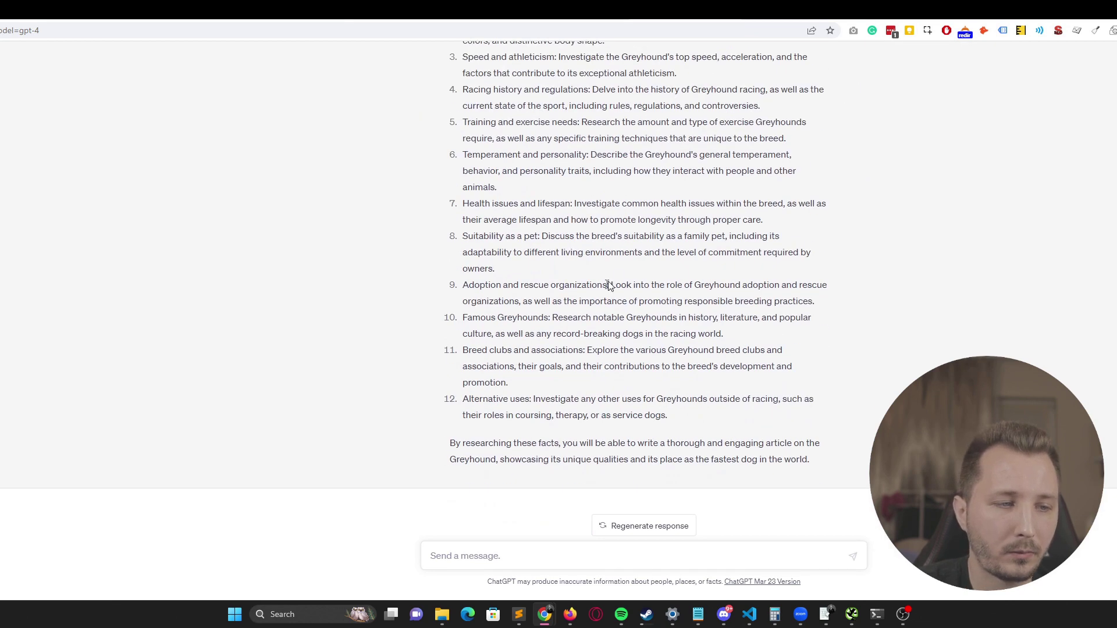
Recheck part of the facts list, then return to the CheckYourFactsGPT3.5 Space window.
left_click(507, 547)
scroll(582, 349, "up", 4)
scroll(562, 407, "down", 5)
scroll(561, 495, "up", 5)
left_click_drag(463, 236, 602, 273)
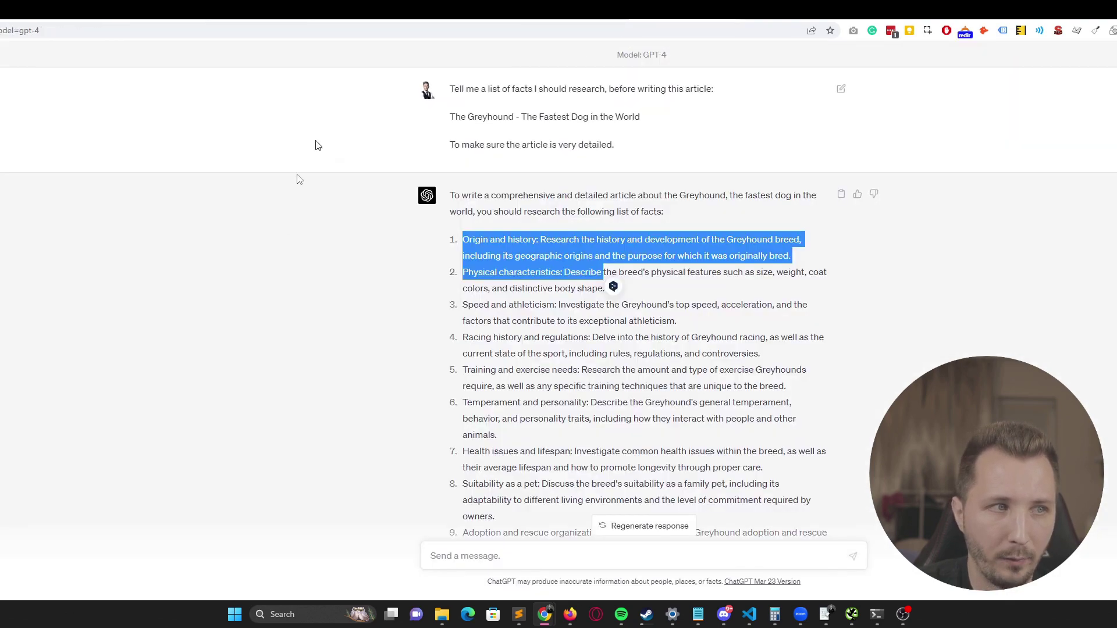
key("alt+Tab")
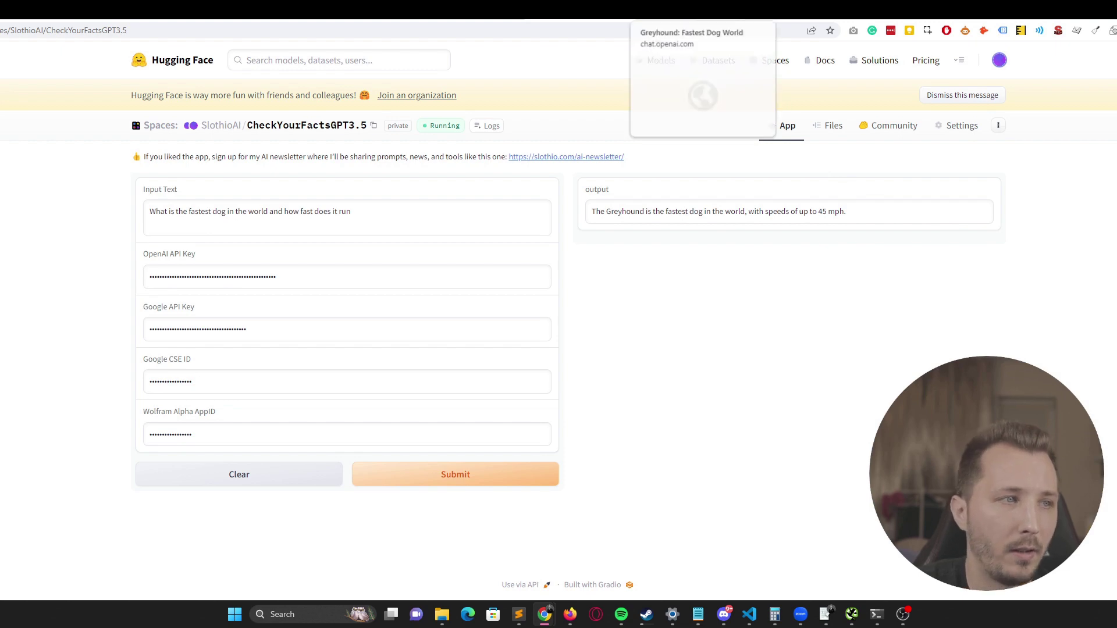
left_click(774, 9)
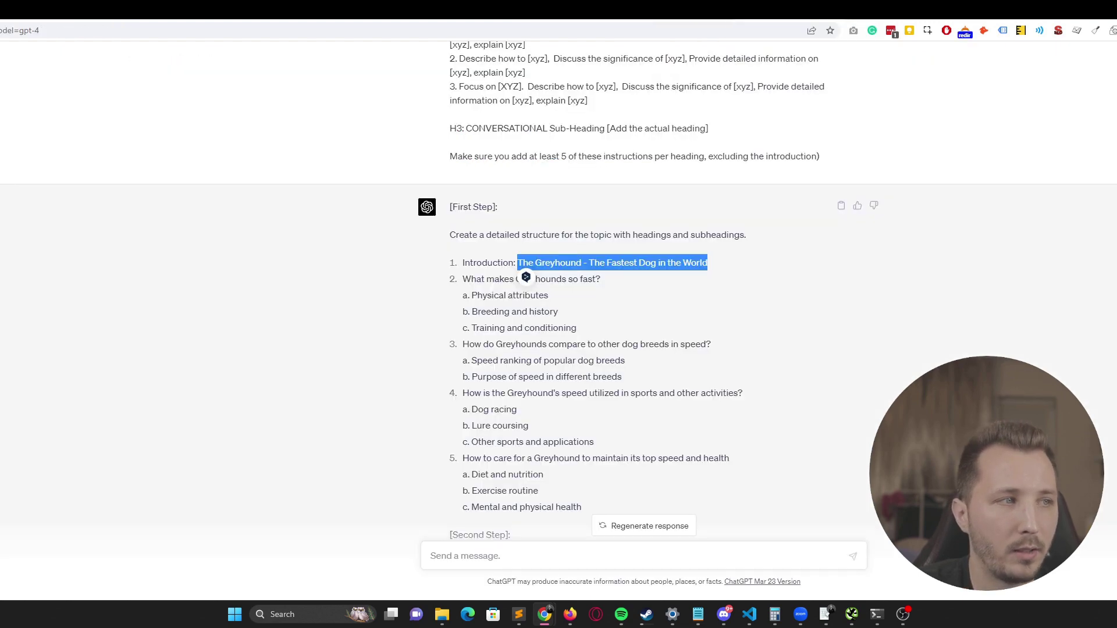
scroll(628, 174, "up", 5)
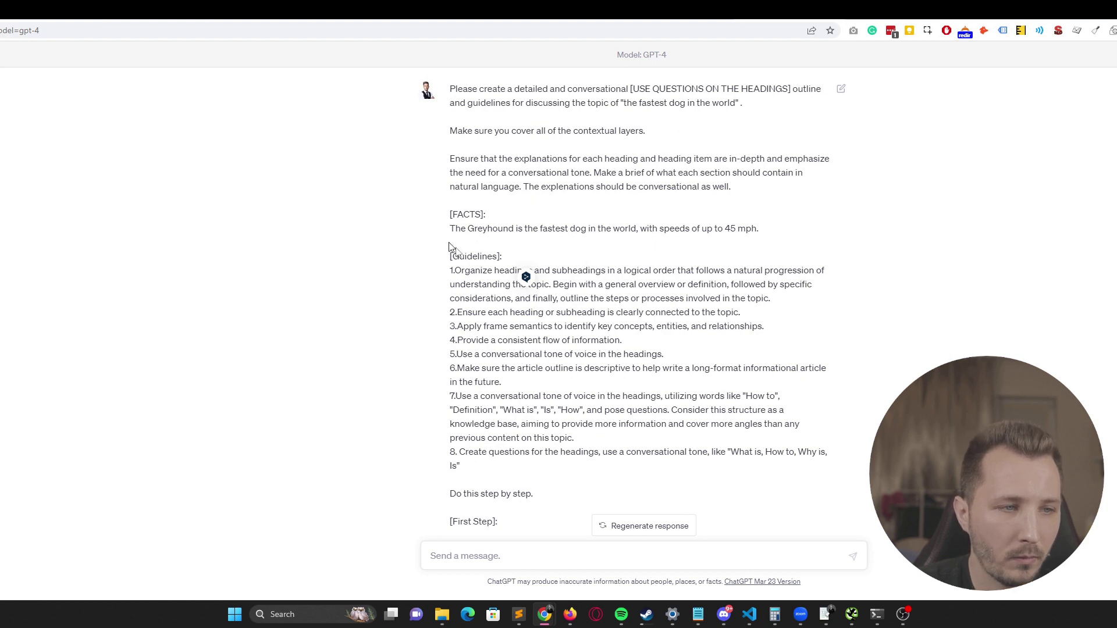
left_click_drag(451, 228, 761, 233)
triple_click(503, 228)
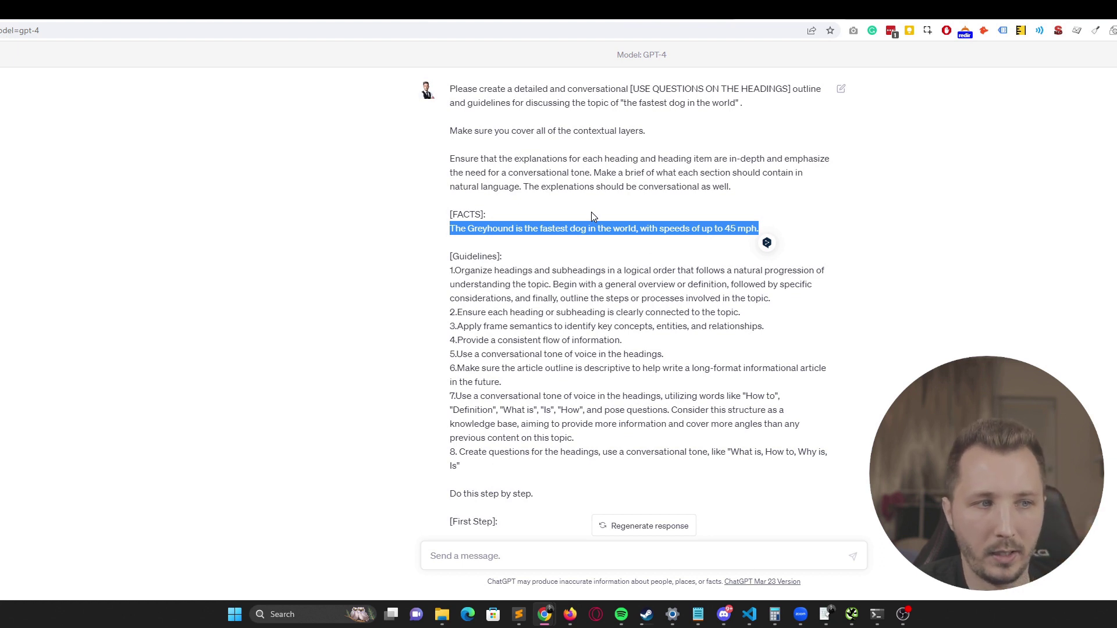
left_click(591, 211)
double_click(594, 131)
left_click(456, 115)
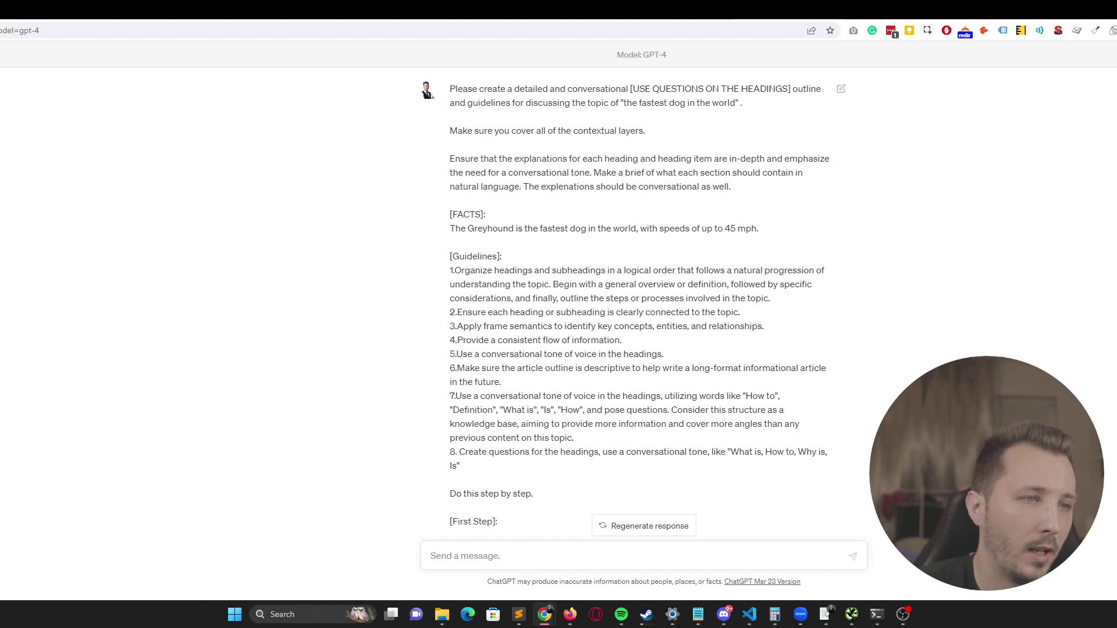
scroll(550, 149, "down", 3)
left_click_drag(448, 82, 550, 195)
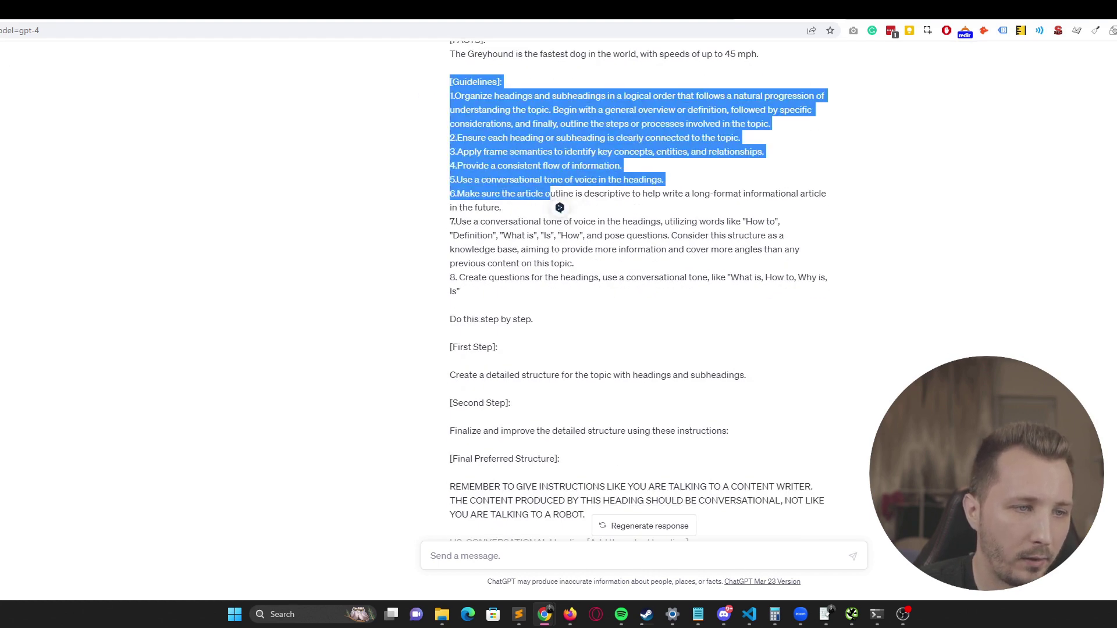
scroll(550, 195, "down", 1)
mouse_move(455, 261)
left_mouse_down()
mouse_move(527, 261)
mouse_move(450, 261)
left_mouse_up()
left_click(527, 260)
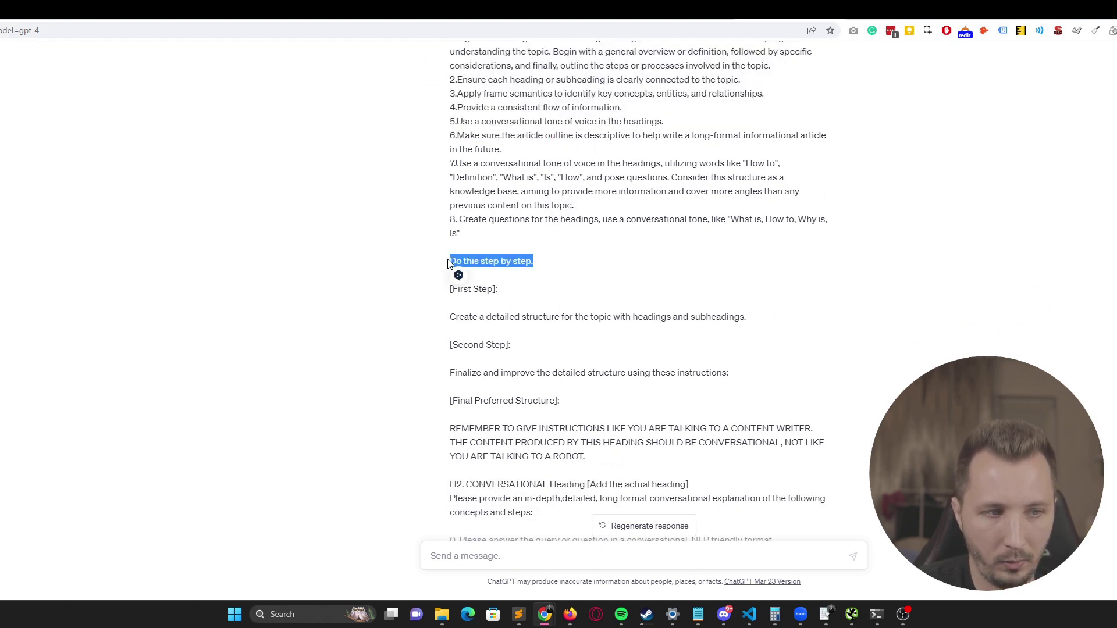
scroll(519, 264, "down", 2)
left_click(486, 194)
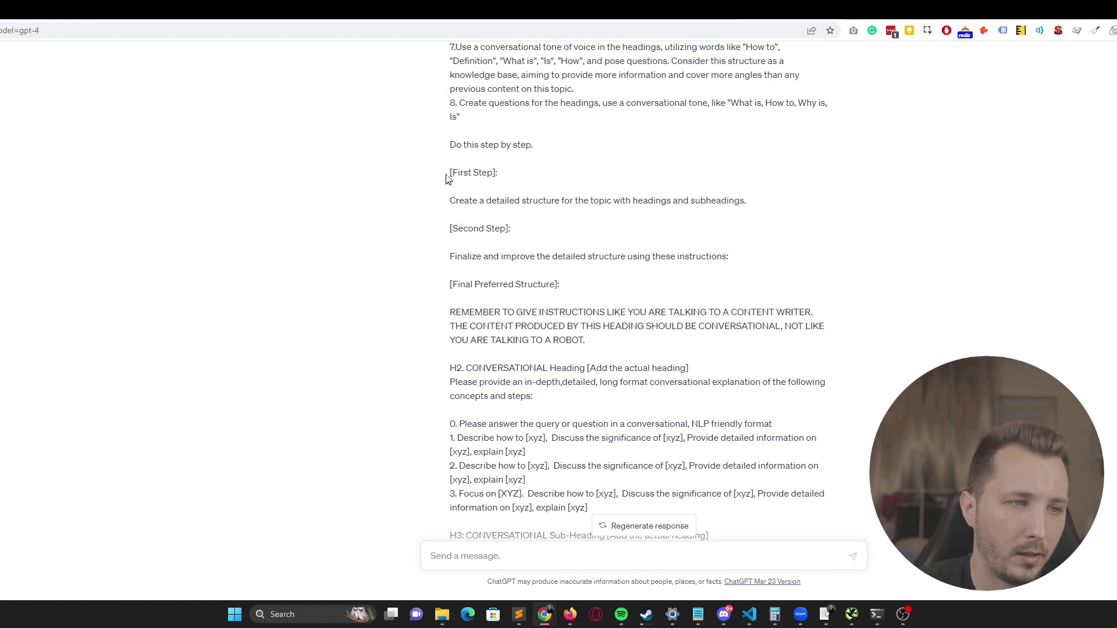
left_click_drag(448, 177, 506, 182)
left_click_drag(450, 202, 751, 206)
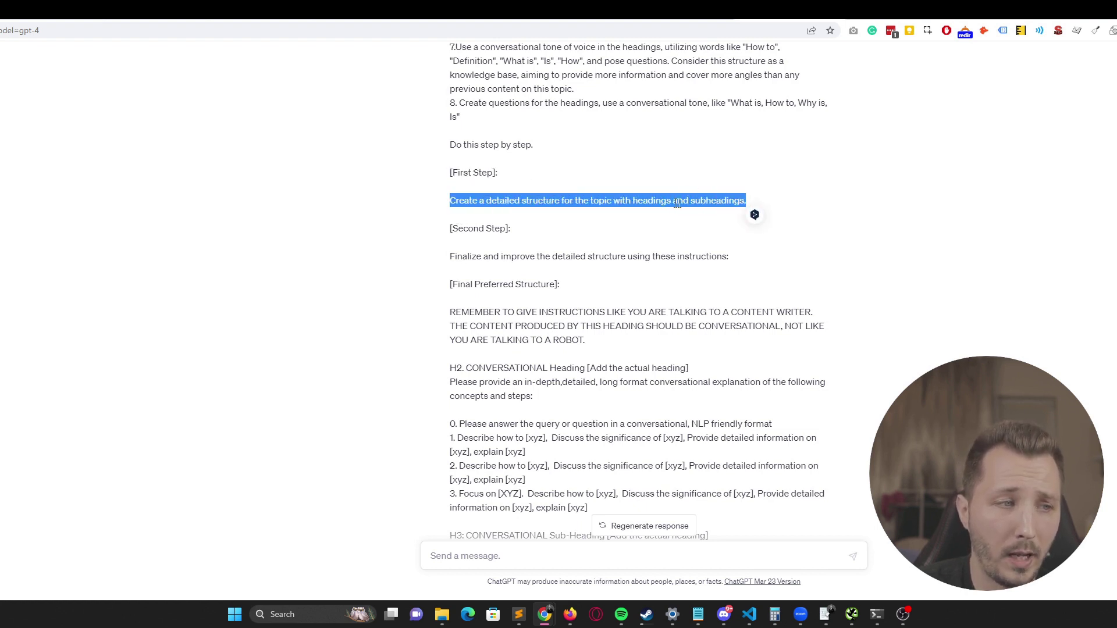
left_click_drag(476, 240, 536, 239)
left_click(457, 228)
left_click_drag(457, 228, 510, 229)
mouse_move(453, 257)
left_mouse_down()
mouse_move(593, 267)
mouse_move(451, 257)
left_mouse_up()
left_click_drag(566, 256, 719, 257)
scroll(570, 357, "down", 2)
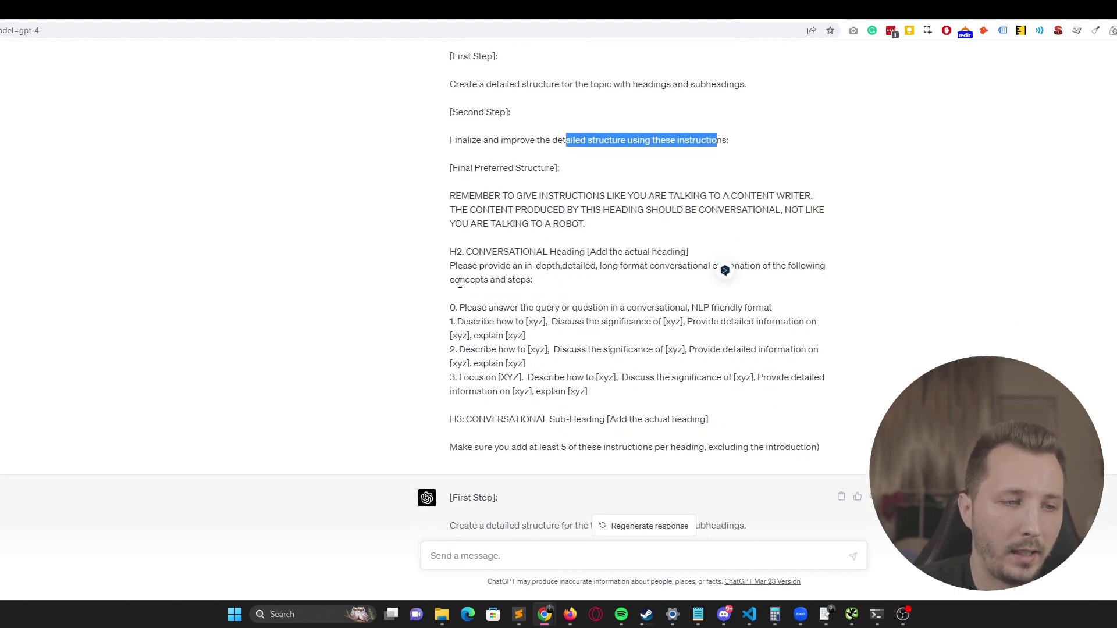
left_click_drag(458, 283, 480, 321)
left_click(480, 320)
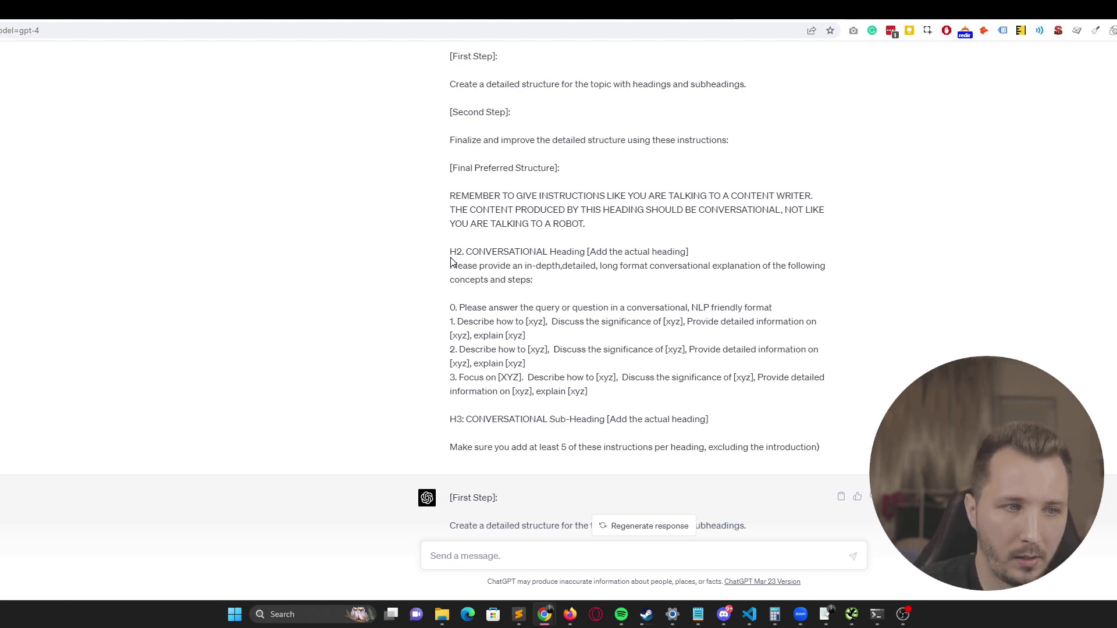
scroll(460, 270, "up", 6)
scroll(495, 285, "down", 6)
scroll(499, 290, "down", 6)
mouse_move(462, 204)
left_mouse_down()
mouse_move(608, 419)
mouse_move(617, 449)
left_mouse_up()
left_click(620, 460)
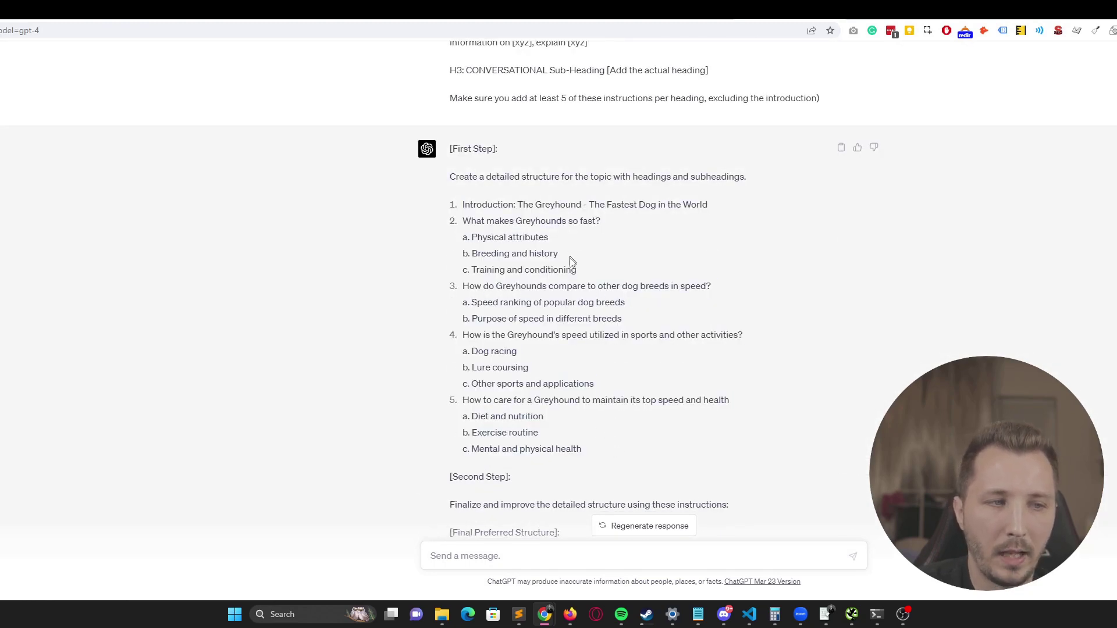
scroll(573, 268, "up", 6)
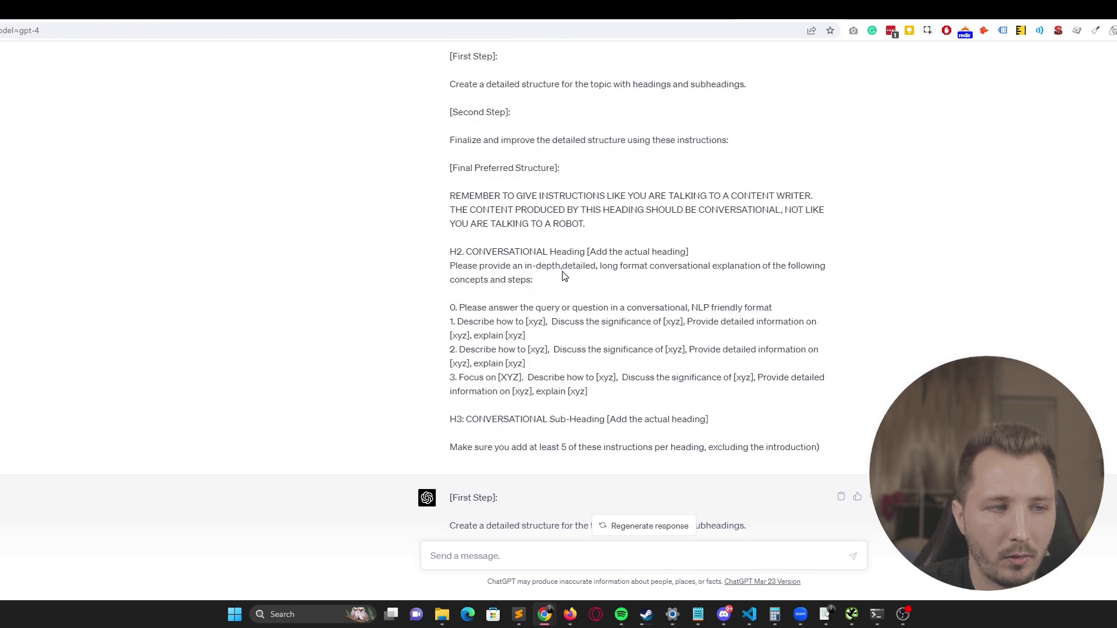
scroll(562, 273, "down", 4)
scroll(557, 271, "down", 3)
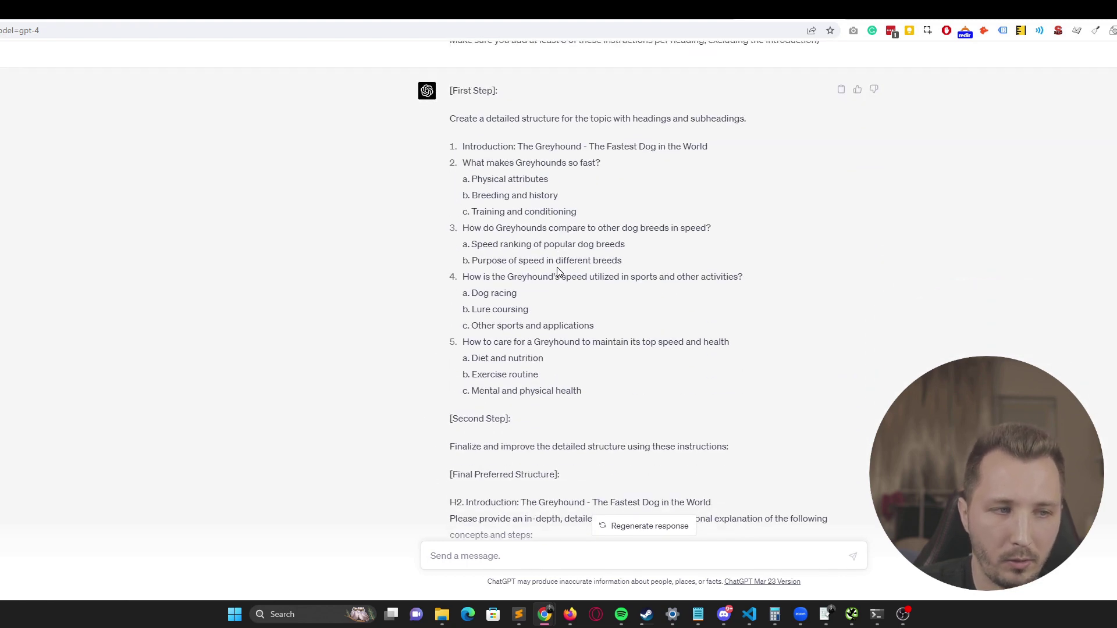
scroll(570, 267, "up", 7)
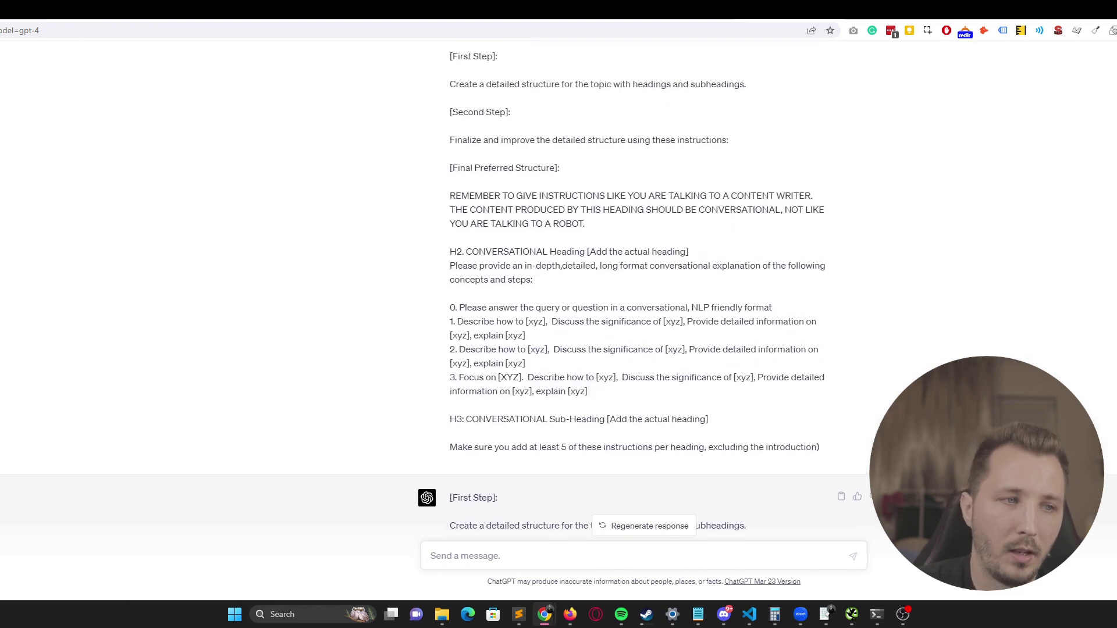
scroll(570, 259, "down", 6)
scroll(536, 241, "up", 2)
scroll(536, 242, "up", 4)
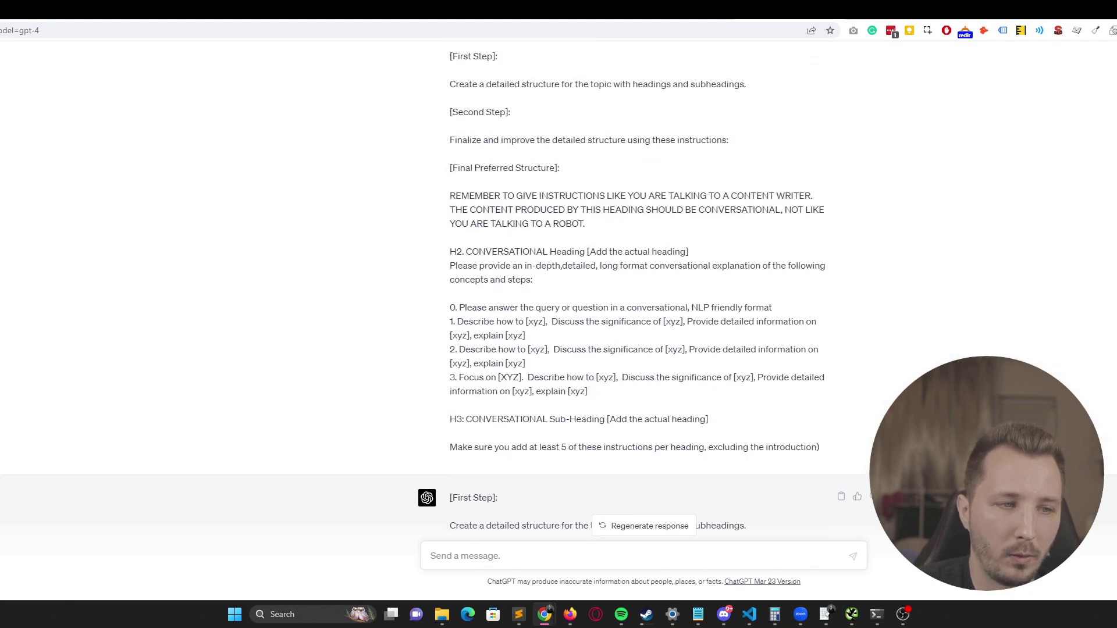
left_click_drag(459, 307, 791, 310)
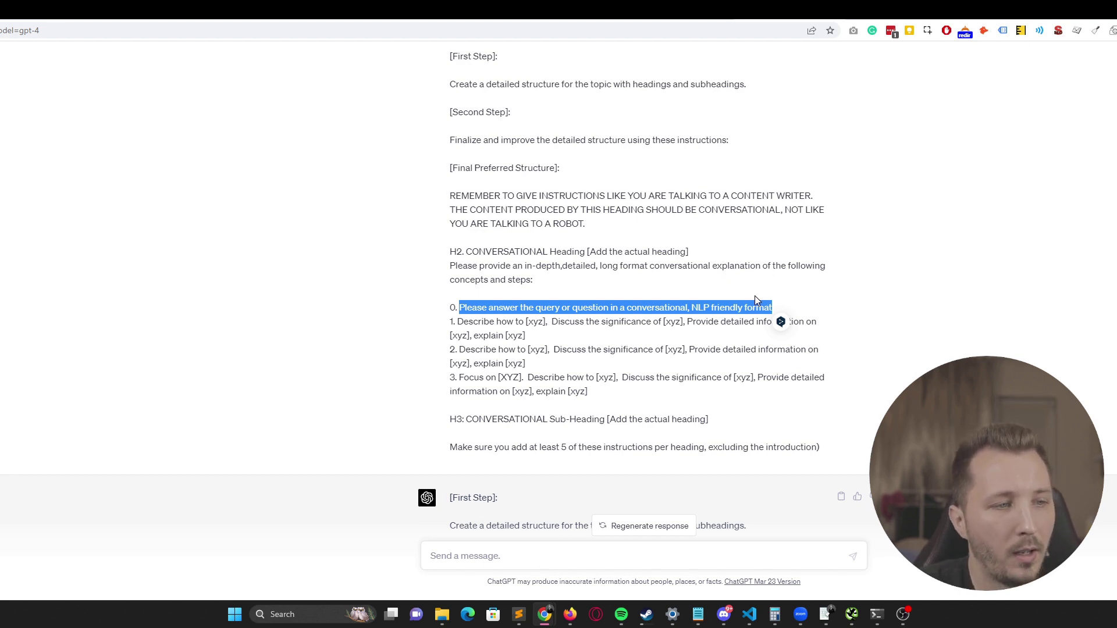
left_click_drag(473, 321, 523, 324)
left_click(524, 323)
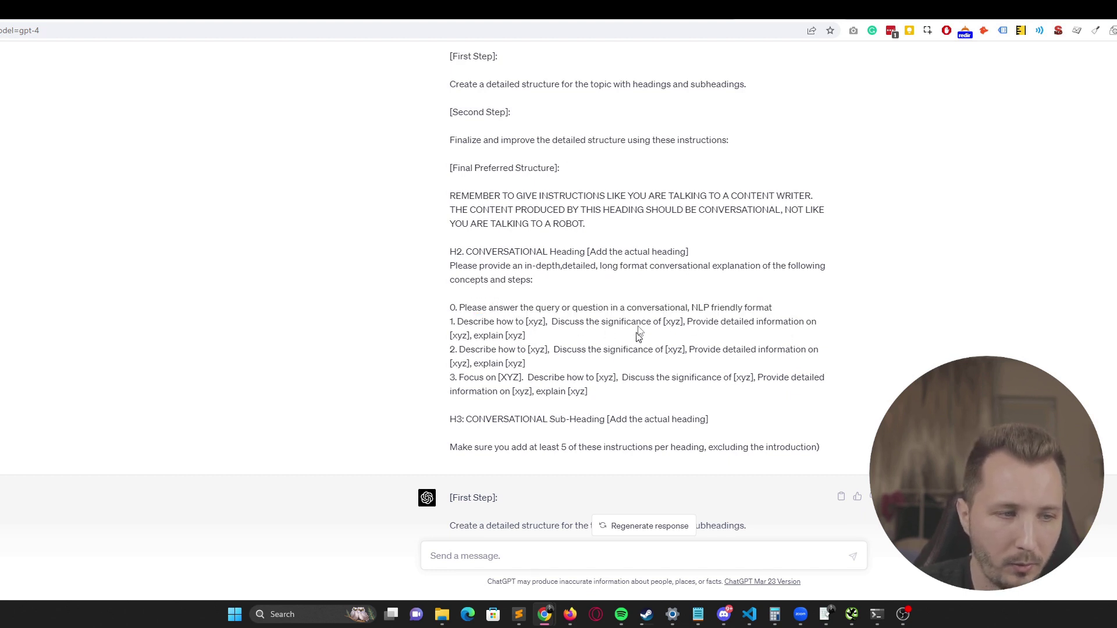
left_click_drag(554, 323, 451, 305)
left_click(579, 297)
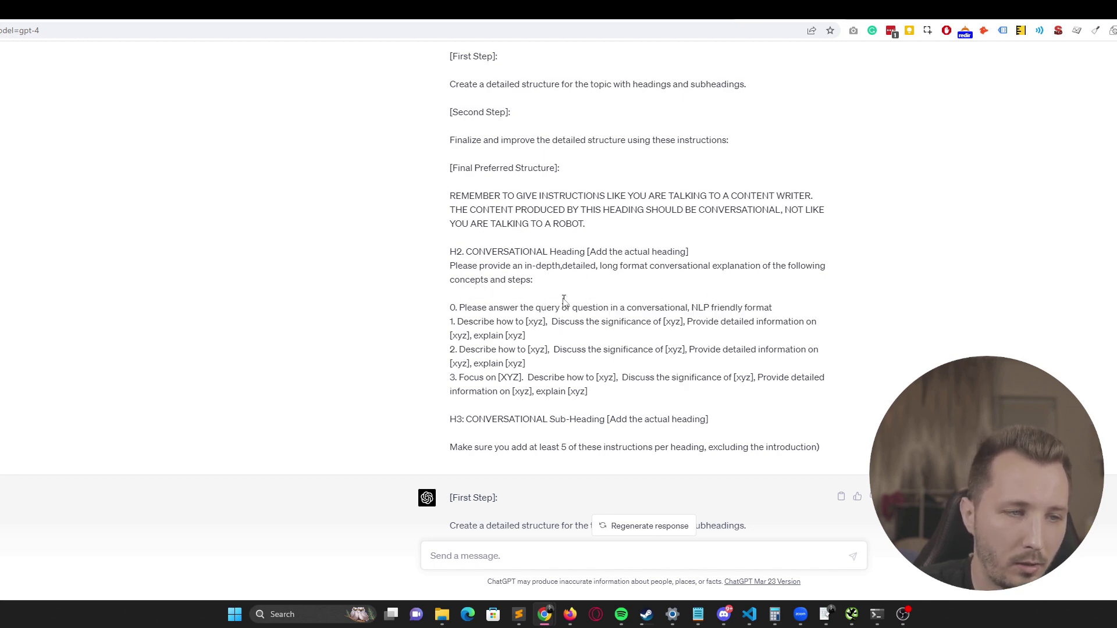
left_click_drag(560, 302, 462, 252)
left_click(553, 294)
Scroll through ChatGPT's H2/H3 Greyhound outline, highlighting the outline list.
left_click_drag(554, 294, 463, 251)
scroll(560, 274, "down", 3)
scroll(561, 274, "down", 8)
scroll(570, 267, "up", 3)
scroll(576, 271, "down", 4)
scroll(469, 235, "up", 11)
scroll(494, 237, "down", 4)
left_click_drag(448, 202, 666, 453)
scroll(526, 411, "down", 6)
left_click(449, 208)
scroll(579, 252, "down", 1)
left_click_drag(449, 208, 578, 259)
Review the continued outline sections on adopting a Greyhound, health and culture.
scroll(576, 263, "down", 1)
scroll(578, 266, "down", 2)
scroll(579, 258, "up", 4)
scroll(524, 236, "down", 20)
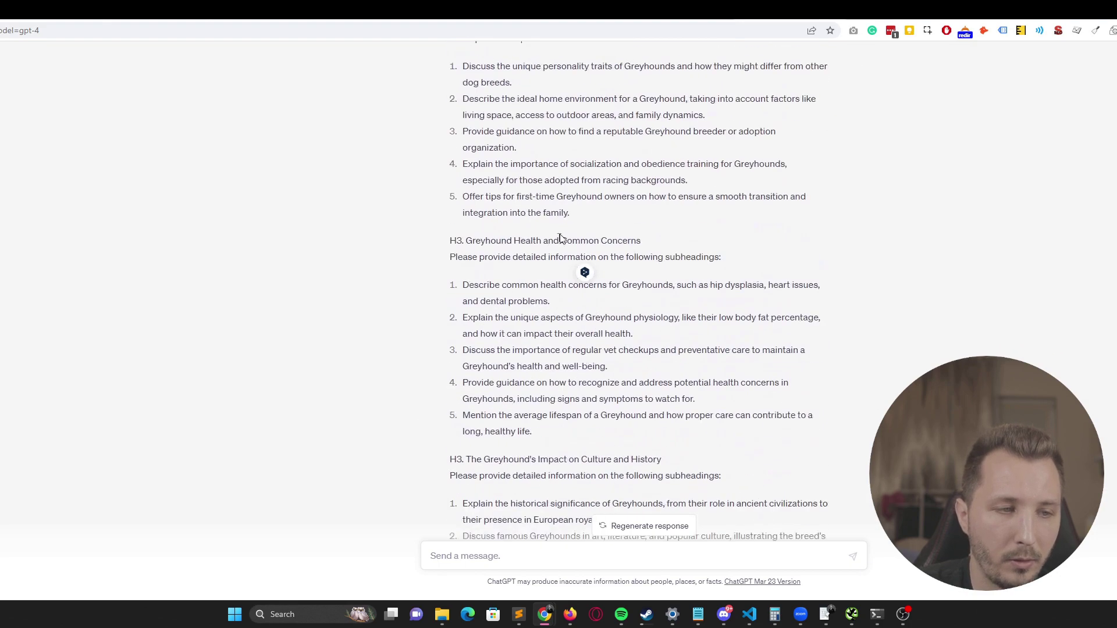
scroll(535, 249, "up", 7)
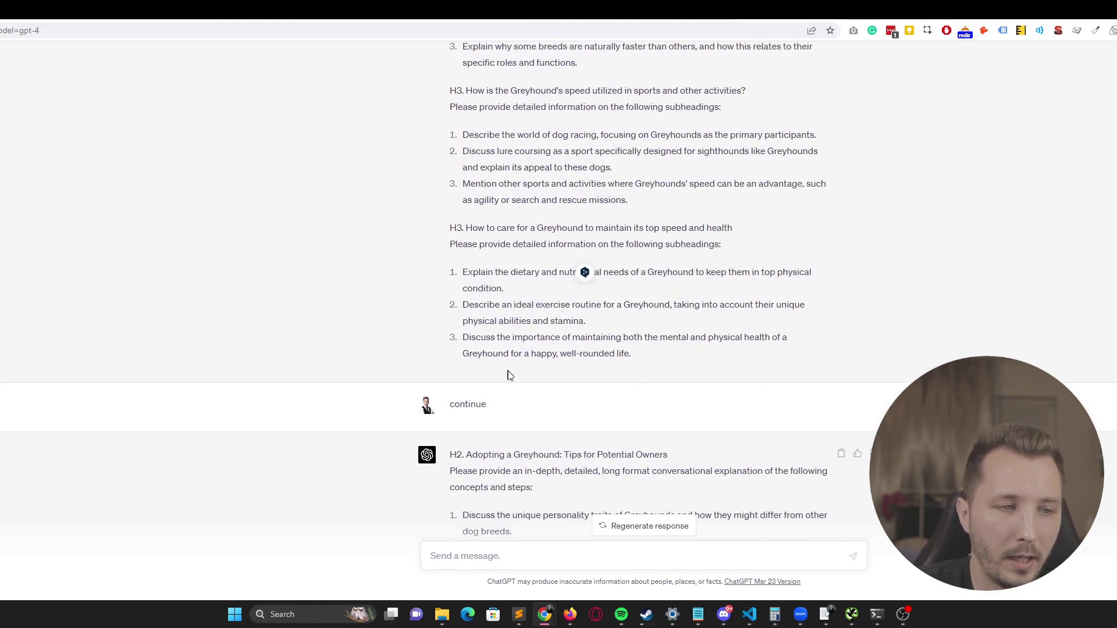
left_click_drag(576, 353, 471, 339)
scroll(445, 427, "down", 4)
scroll(506, 325, "down", 7)
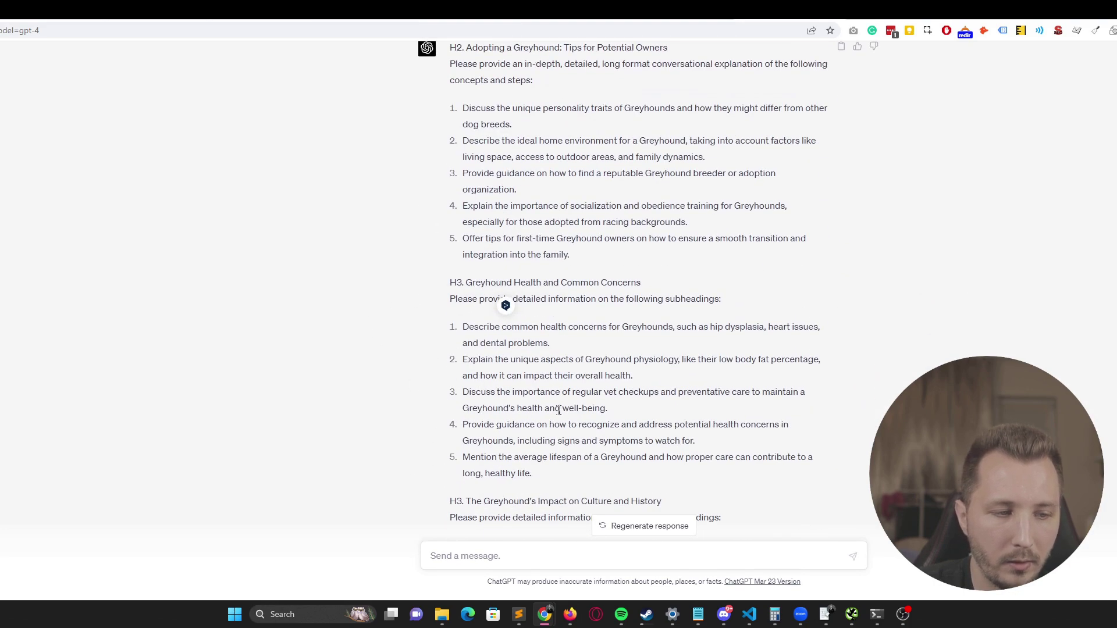
scroll(564, 425, "up", 7)
scroll(544, 394, "up", 5)
scroll(594, 325, "down", 7)
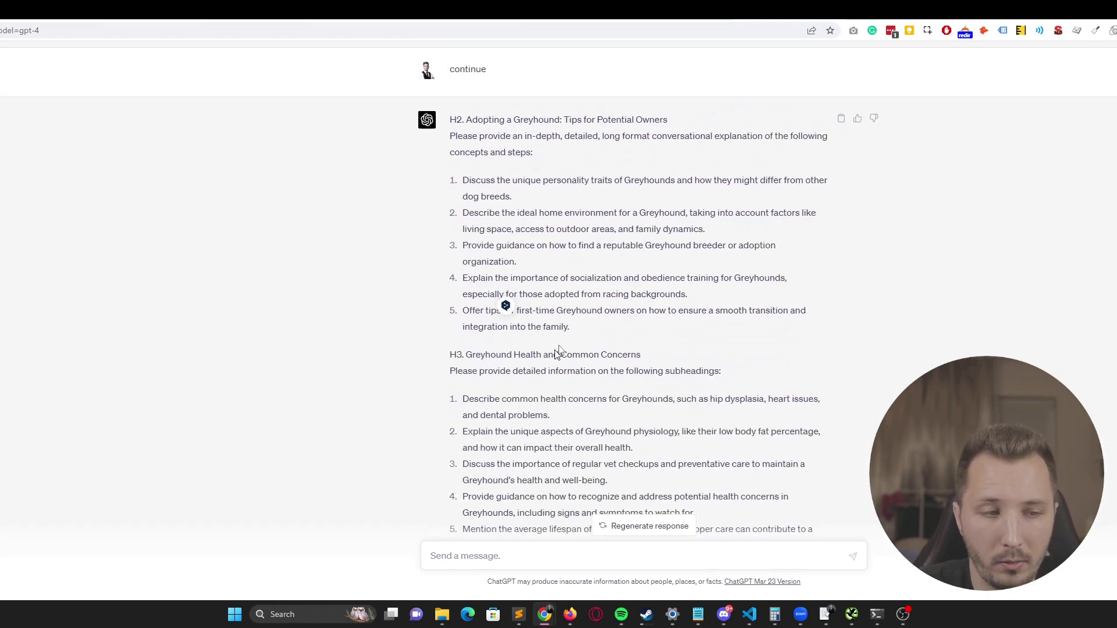
scroll(644, 255, "up", 5)
scroll(638, 256, "up", 7)
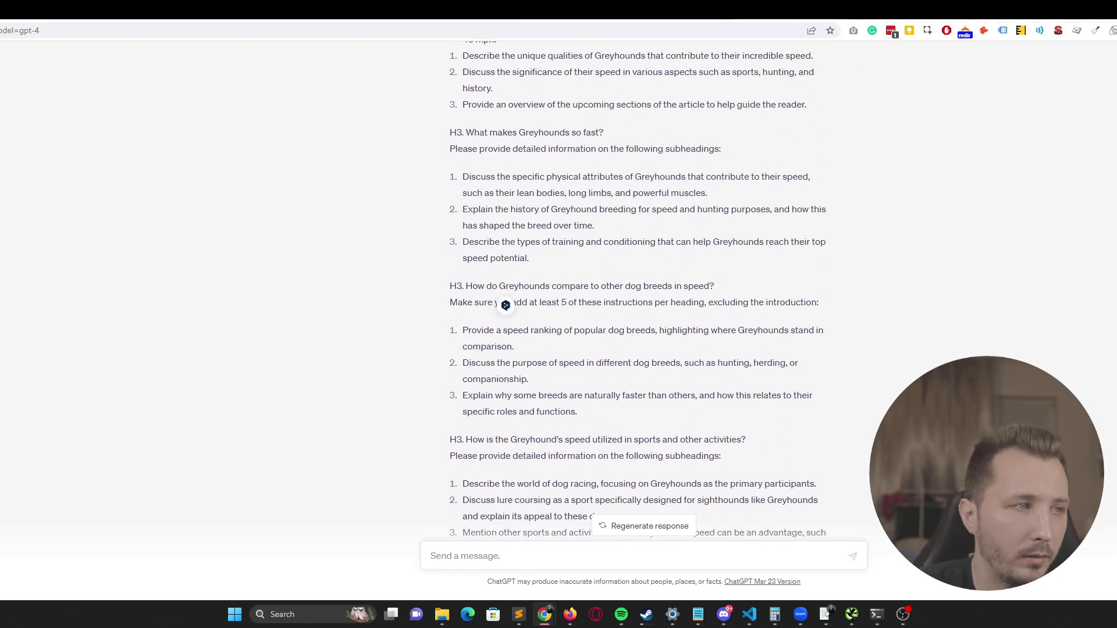
Switch to the OpenAI Playground and scroll up to the first ASSISTANT message.
left_click(890, 9)
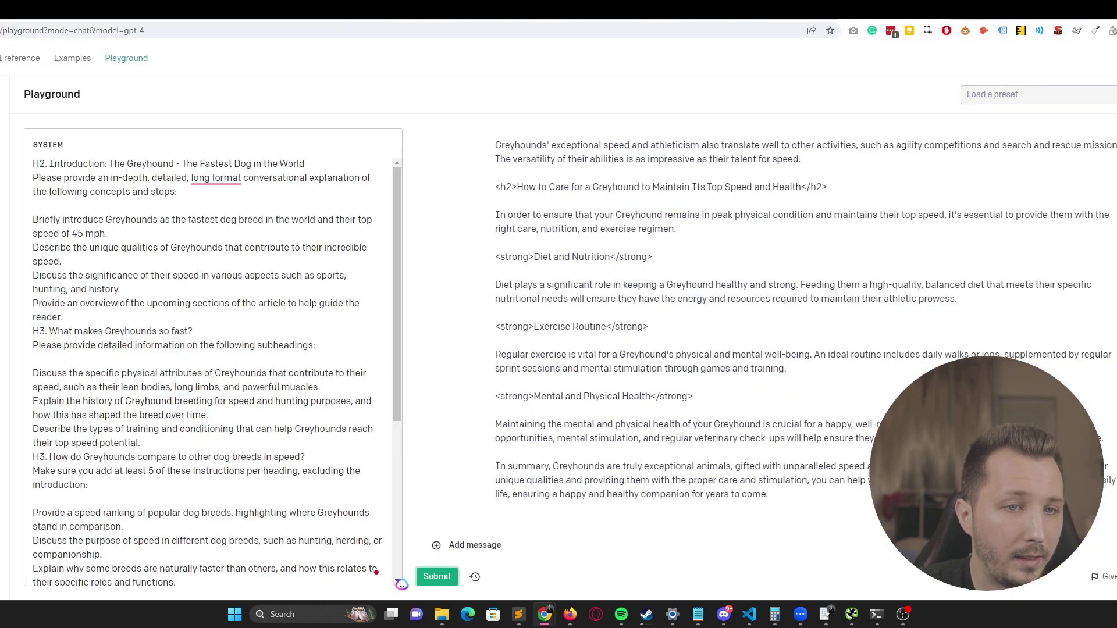
scroll(729, 303, "up", 20)
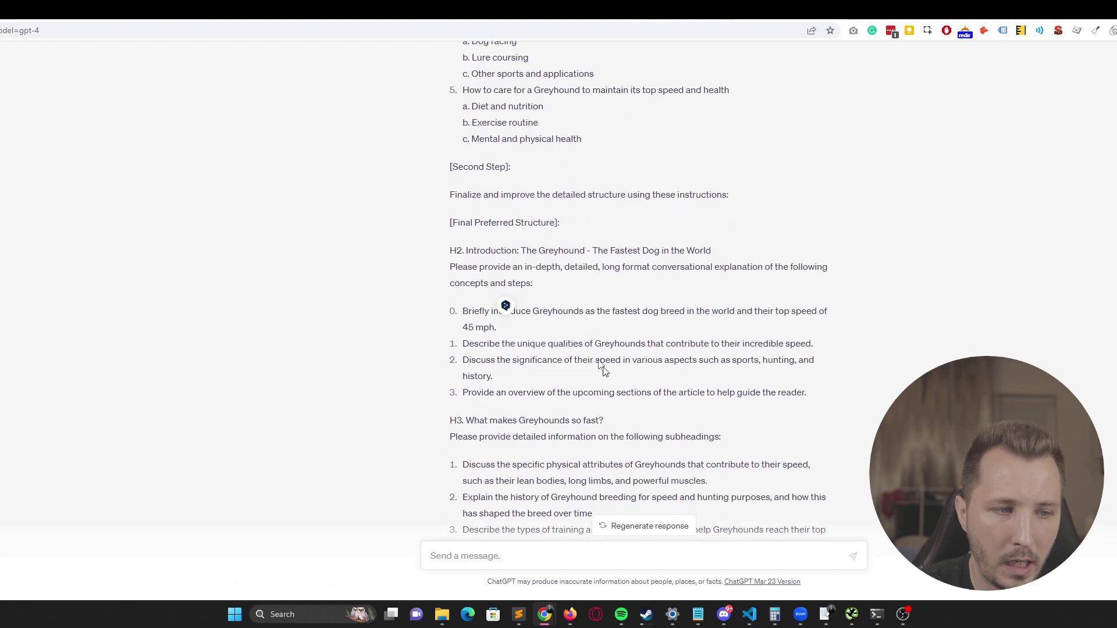
Scroll the ChatGPT conversation to recheck the outline reply around the [Second Step] section.
scroll(602, 369, "up", 15)
scroll(564, 302, "down", 15)
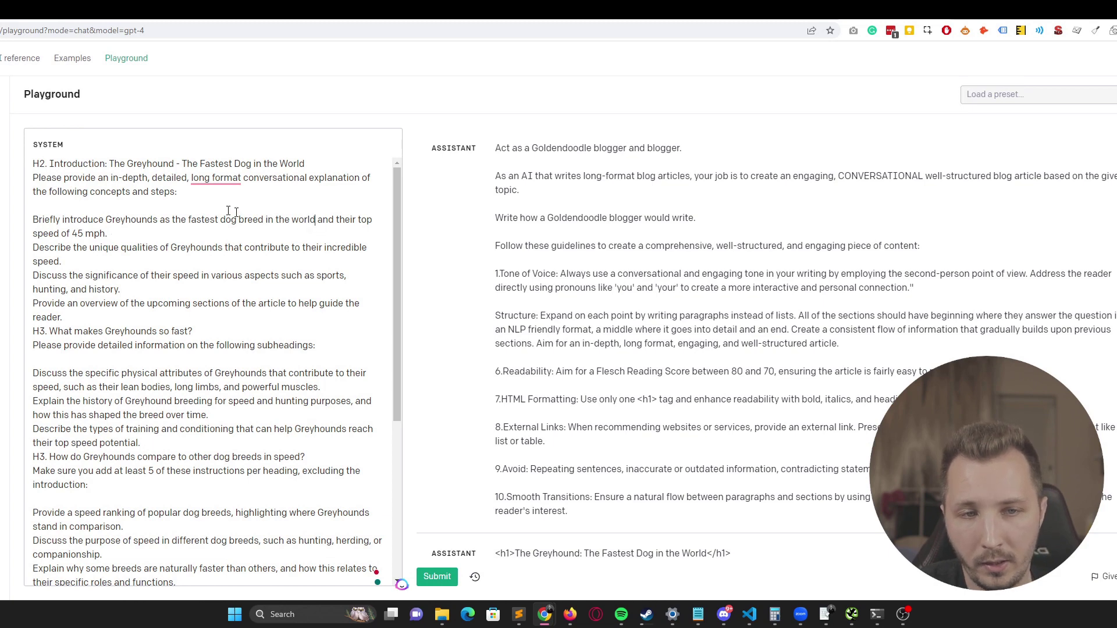
left_click_drag(33, 163, 317, 575)
scroll(306, 436, "up", 10)
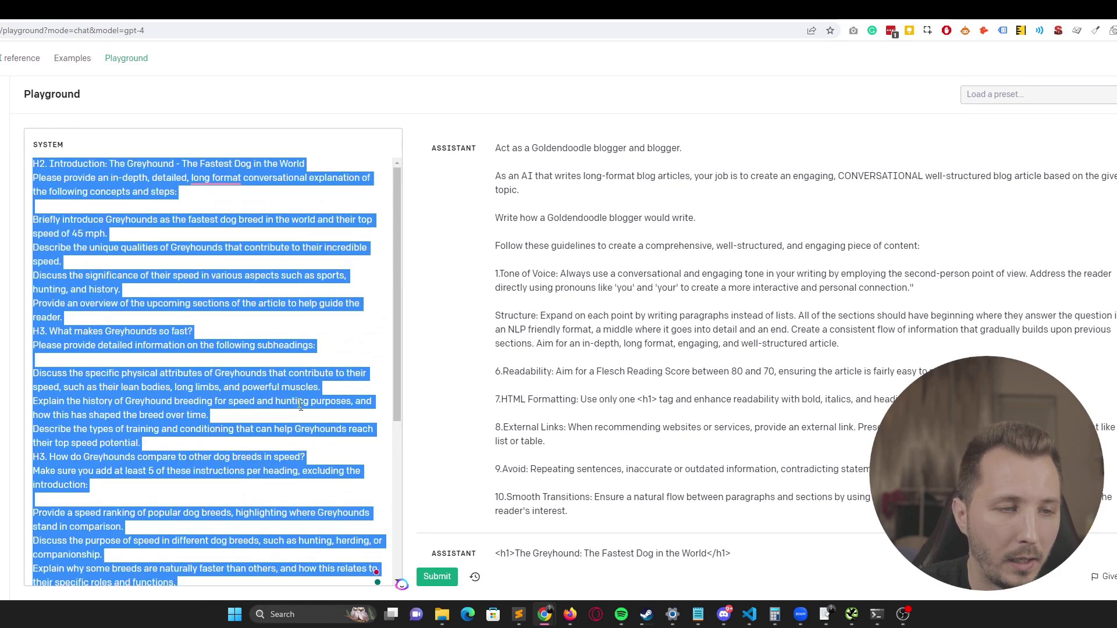
scroll(291, 349, "down", 10)
scroll(291, 351, "up", 5)
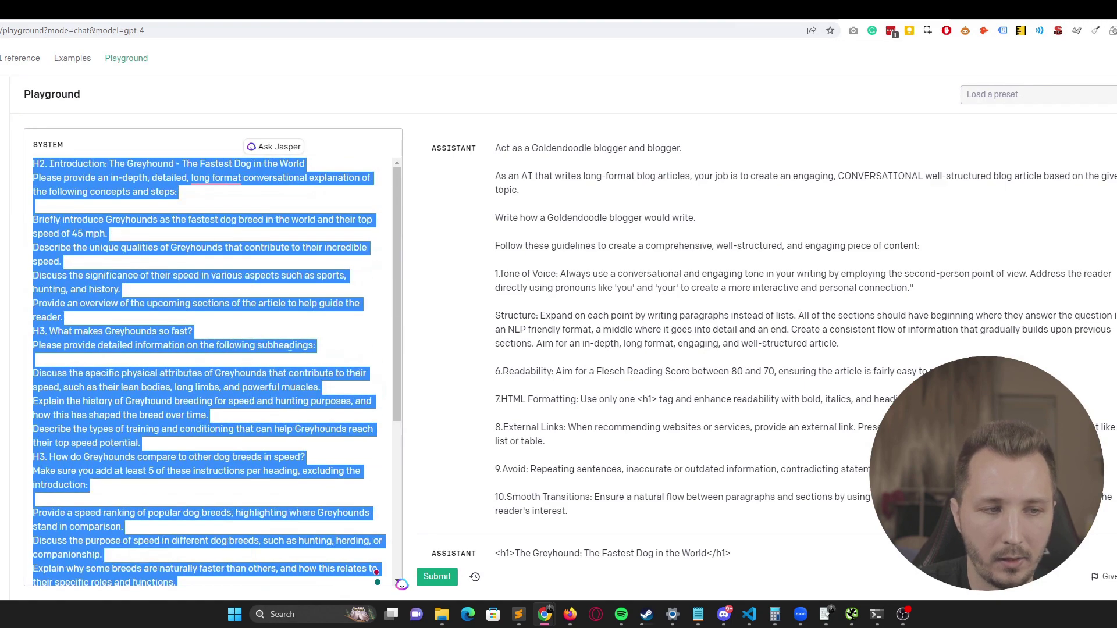
scroll(538, 174, "down", 2)
scroll(606, 332, "up", 2)
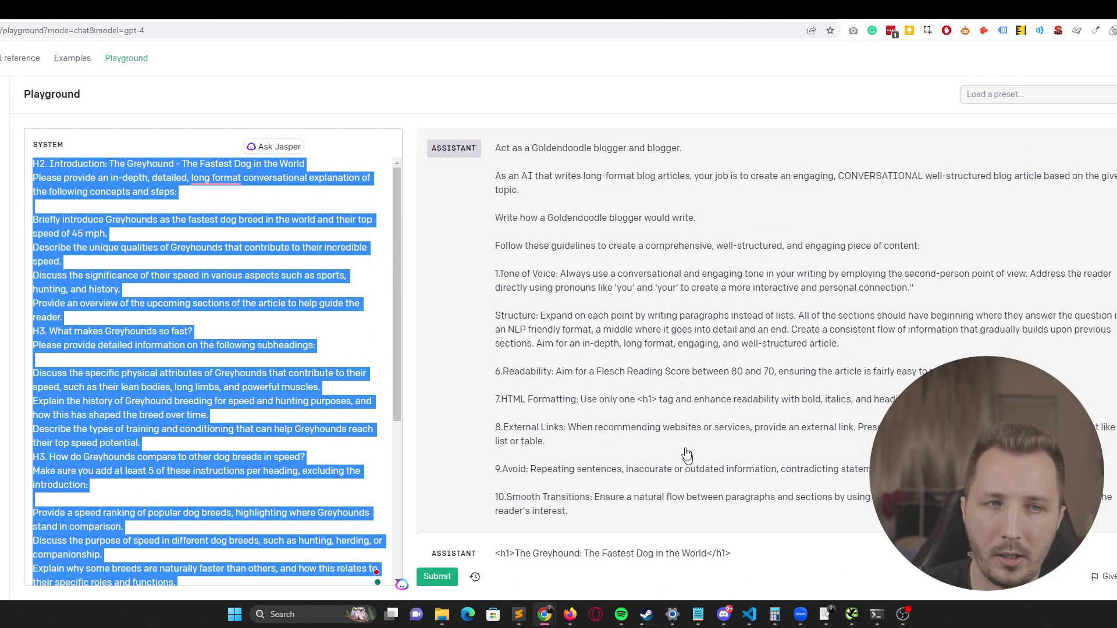
left_click(237, 221)
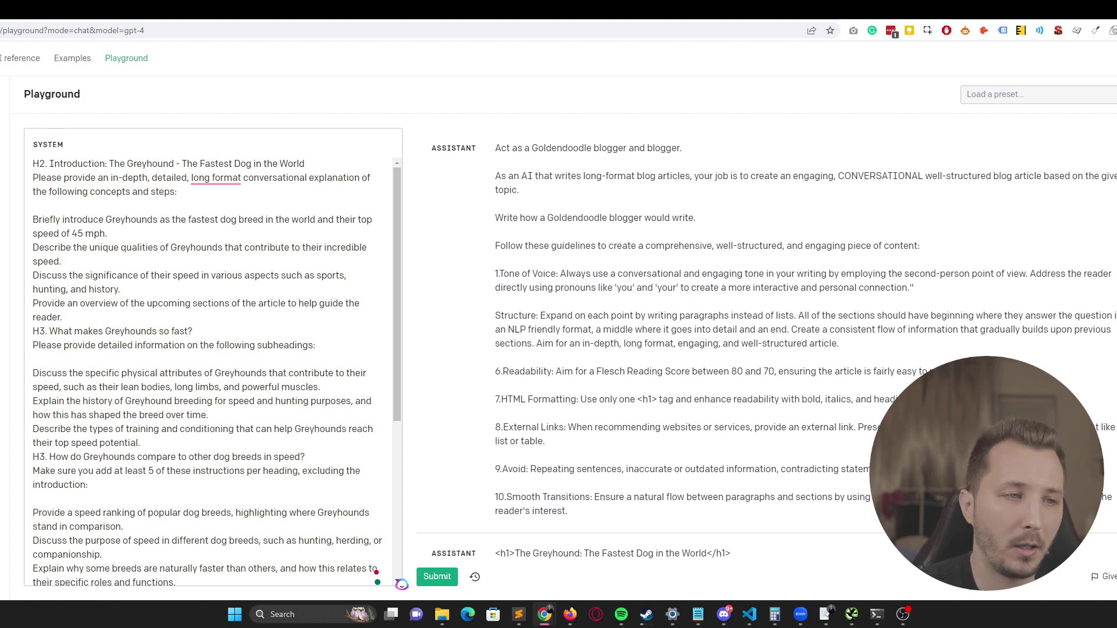
left_click(593, 168)
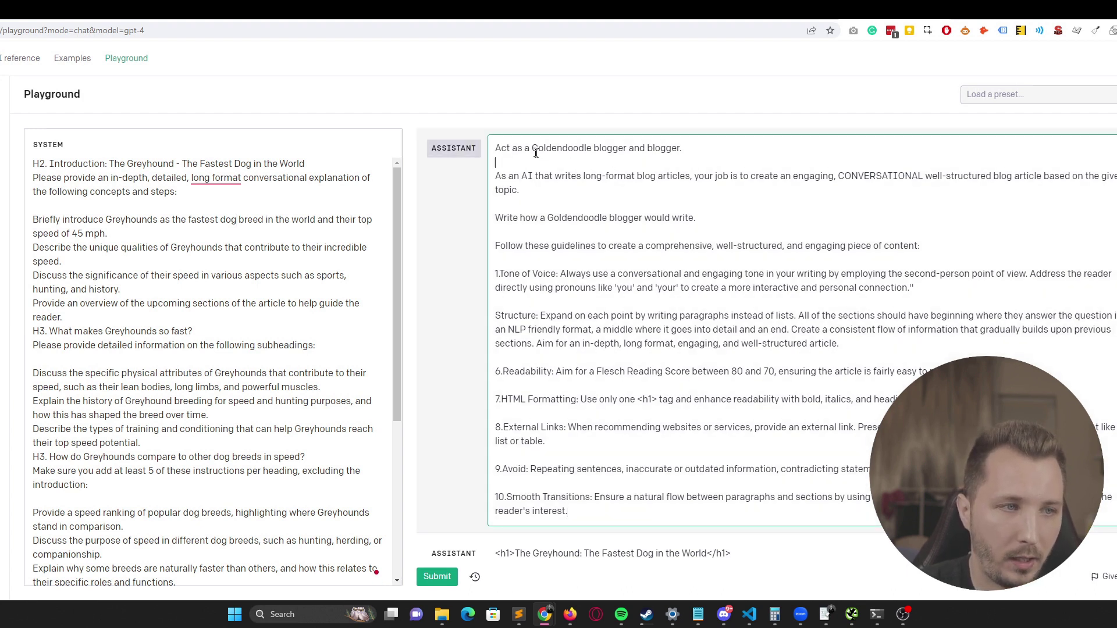
left_click_drag(495, 147, 683, 149)
left_click(682, 149)
left_click_drag(522, 191, 512, 149)
left_click(512, 148)
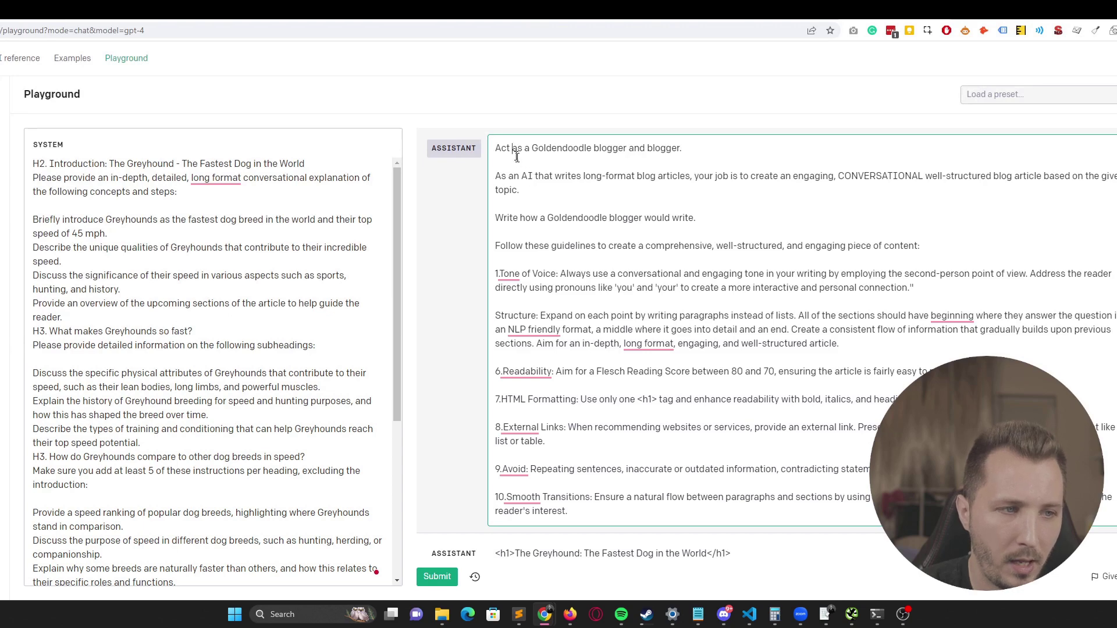
left_click_drag(501, 149, 722, 218)
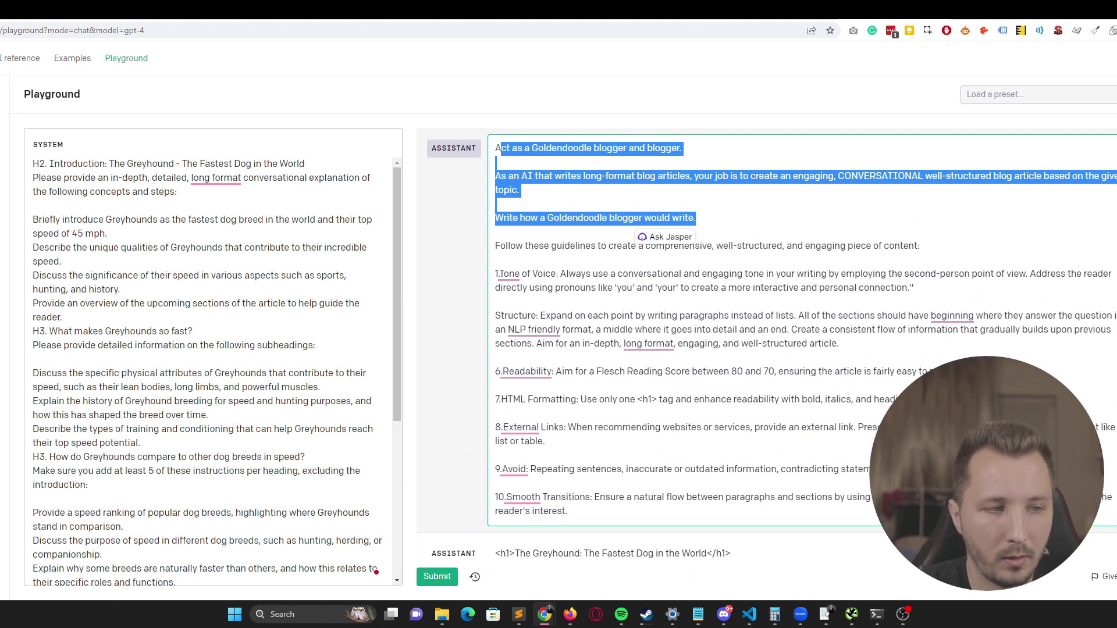
left_click(557, 272)
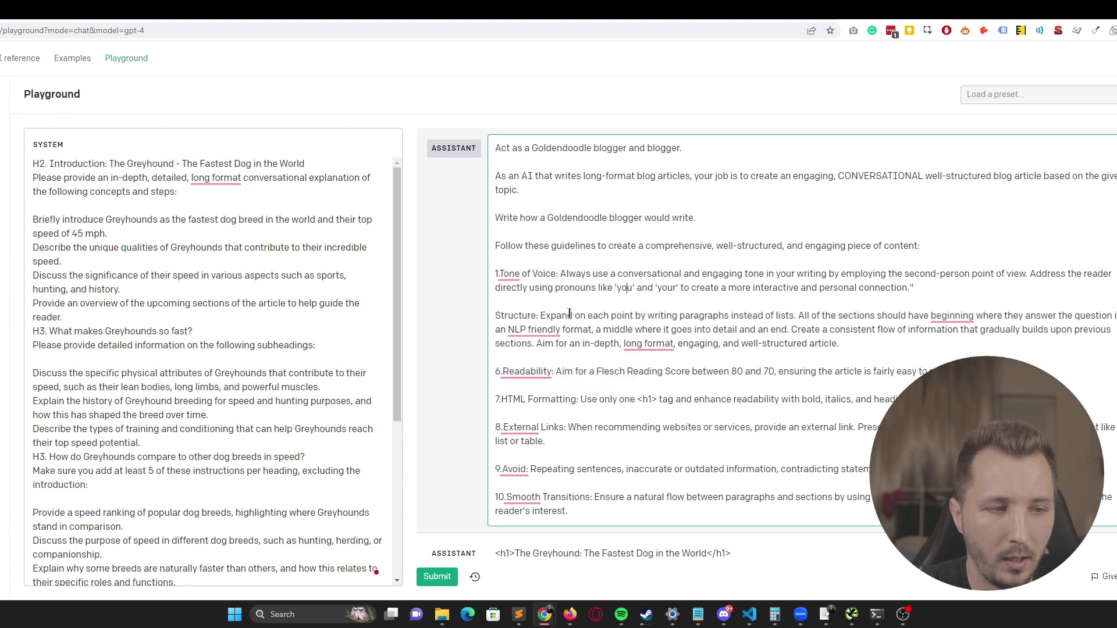
scroll(559, 311, "down", 2)
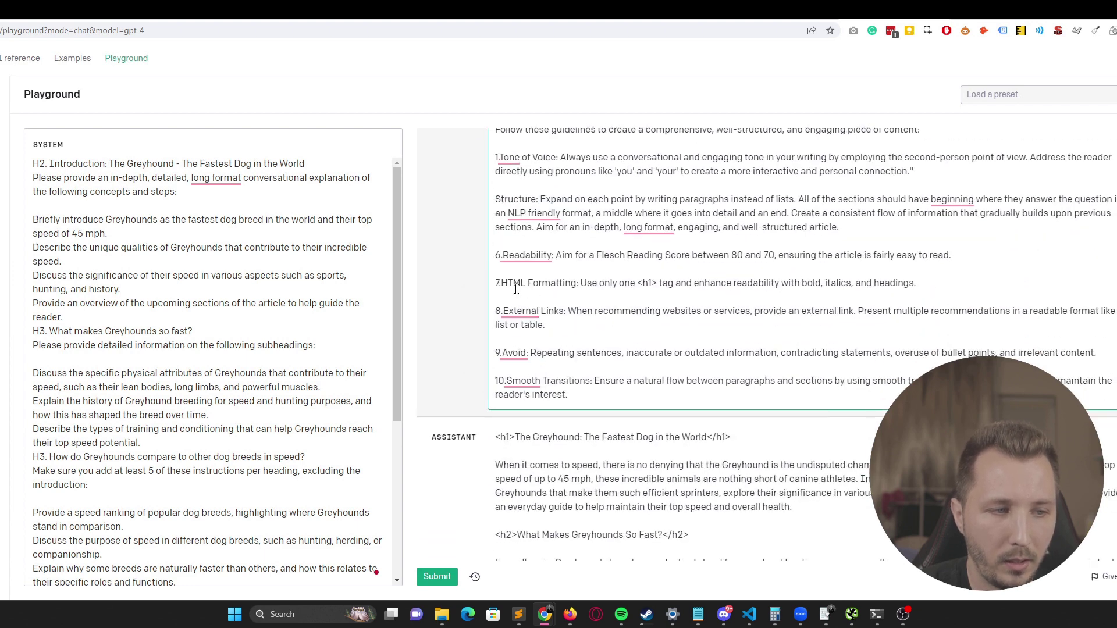
left_click_drag(502, 283, 551, 284)
left_click(544, 319)
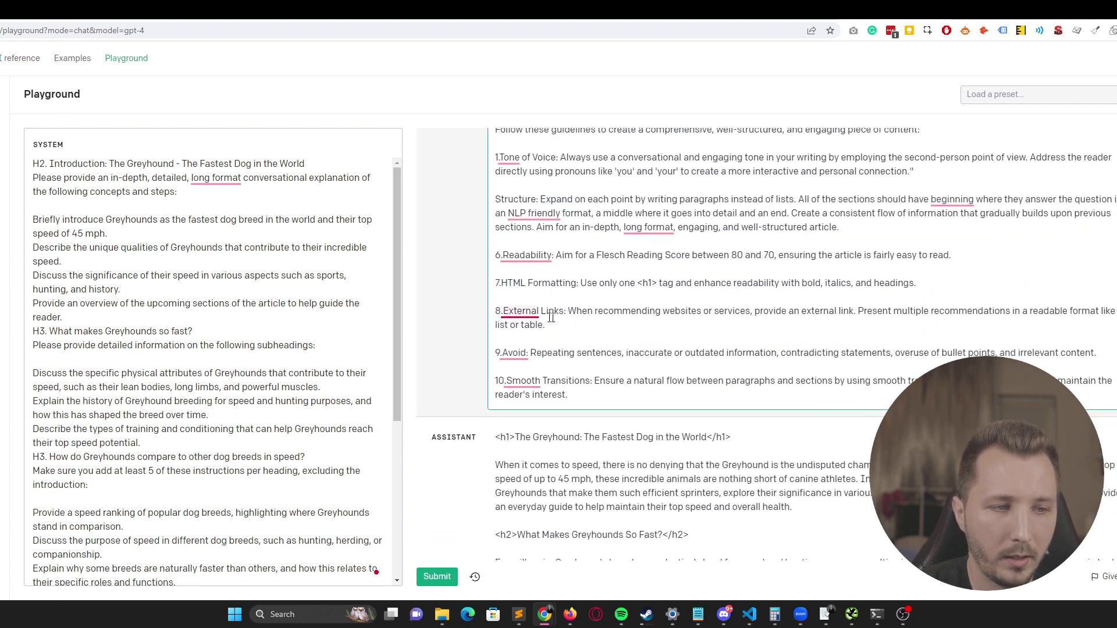
key("Up")
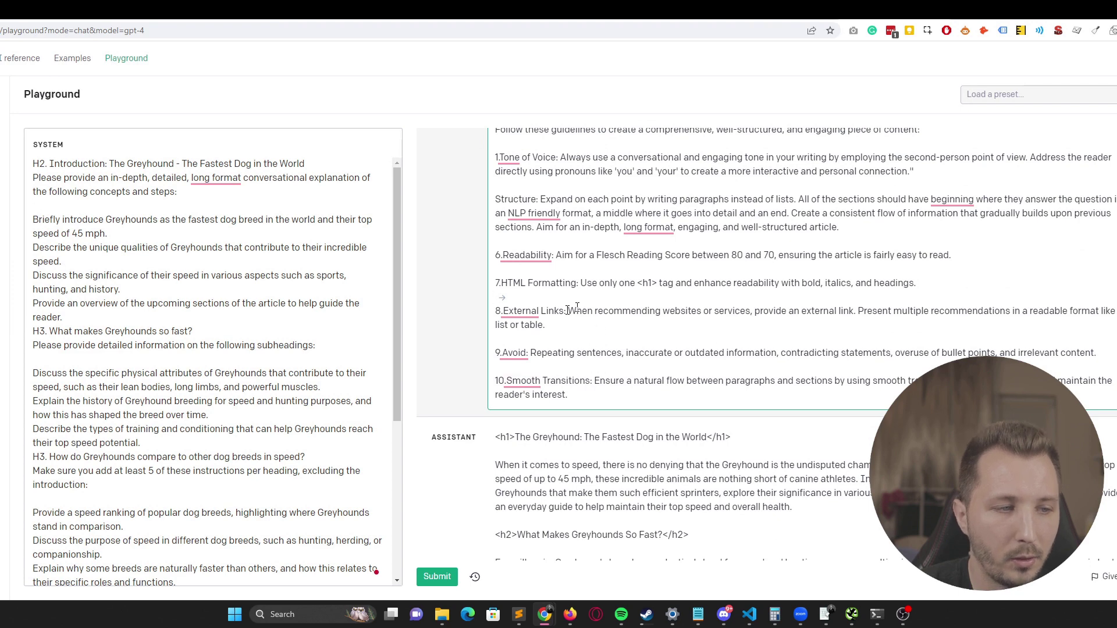
scroll(593, 301, "down", 2)
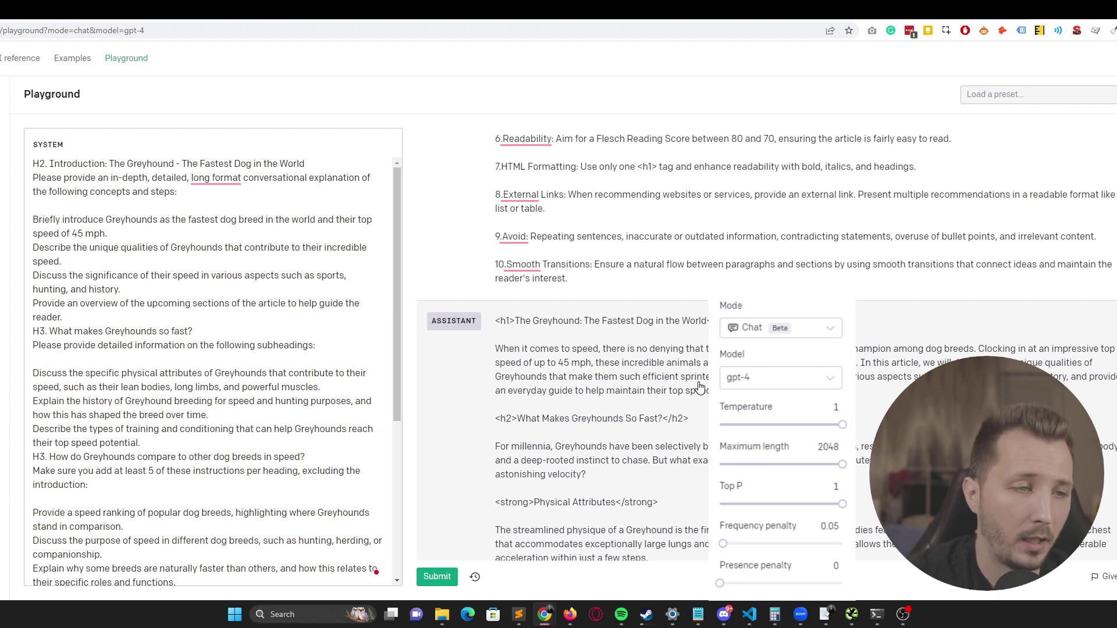
left_click(698, 387)
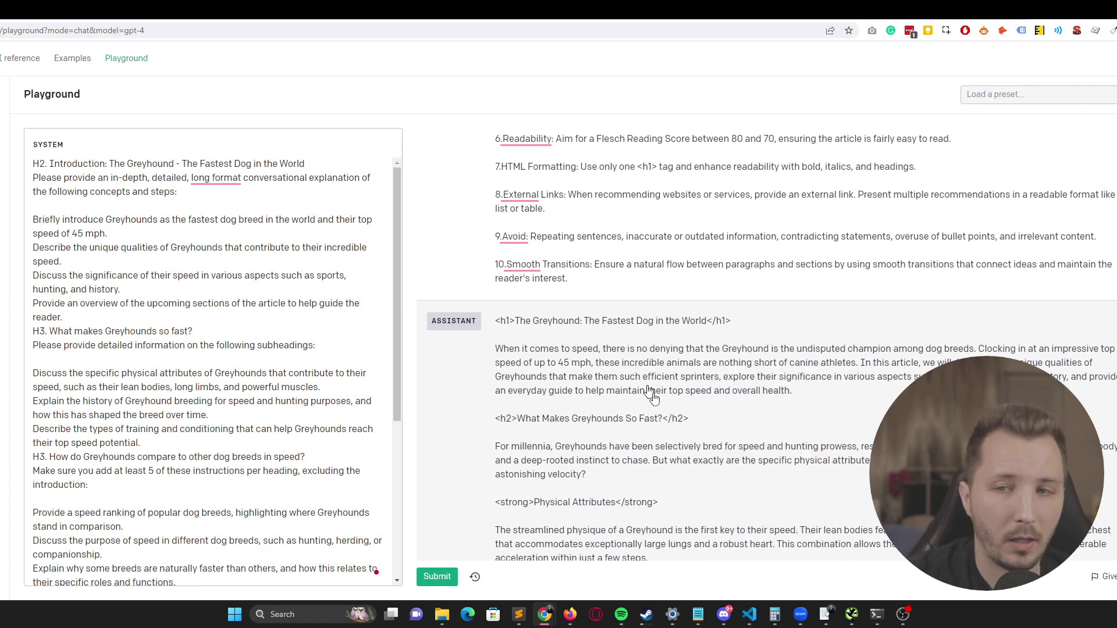
scroll(727, 390, "down", 4)
scroll(721, 355, "up", 4)
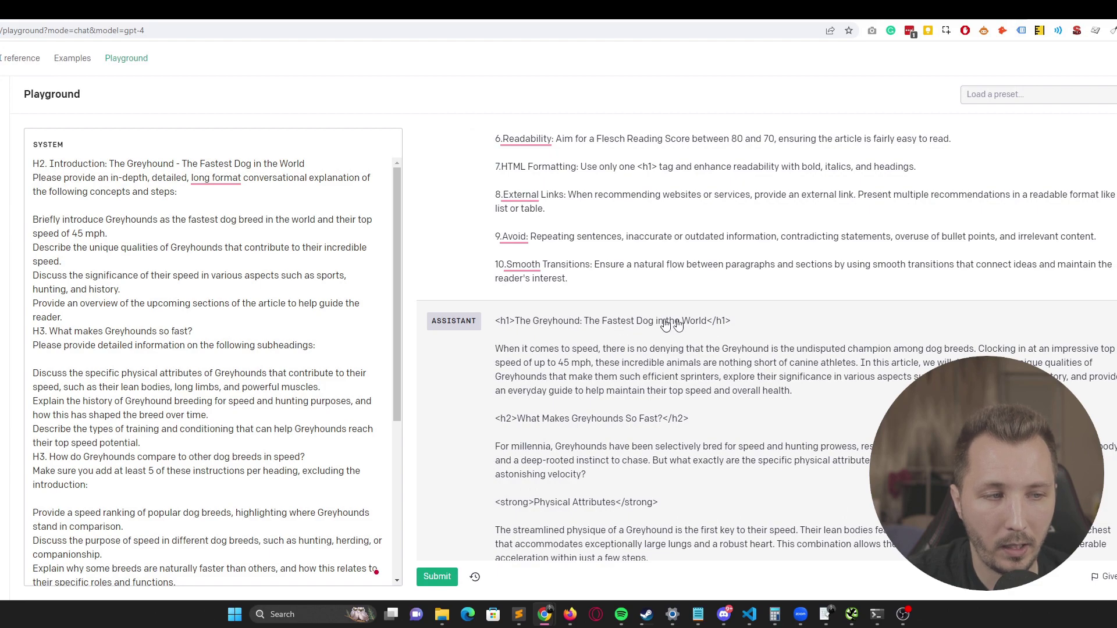
left_click(617, 366)
scroll(606, 335, "up", 20)
scroll(599, 378, "up", 3)
scroll(549, 326, "down", 7)
left_click_drag(145, 239, 33, 219)
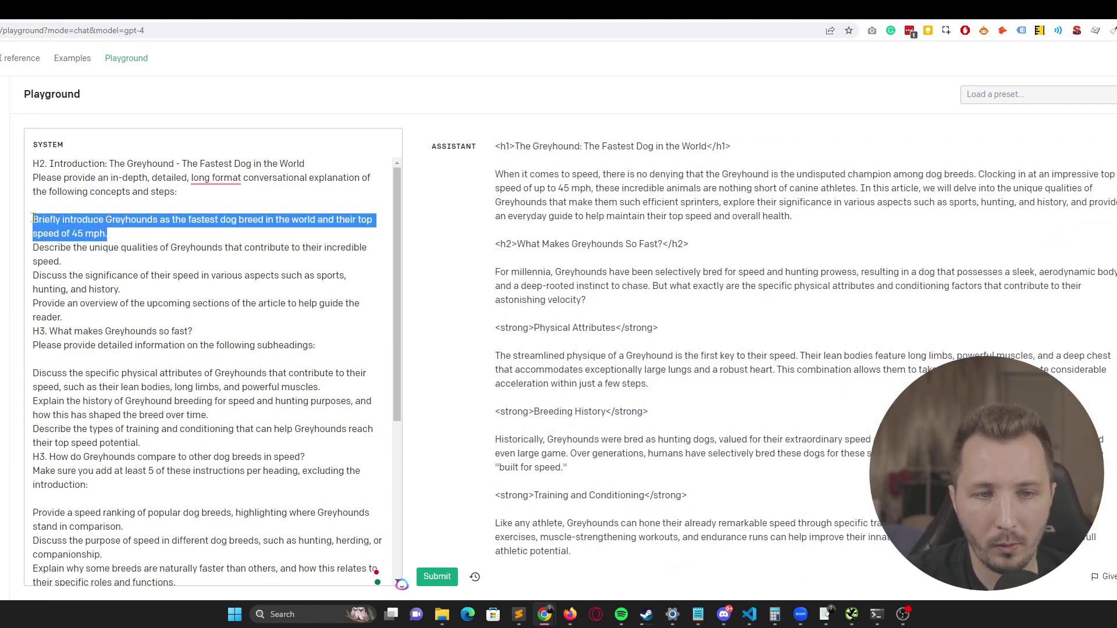
left_click(130, 232)
scroll(725, 312, "down", 10)
scroll(680, 324, "up", 10)
scroll(651, 333, "up", 6)
scroll(611, 303, "down", 5)
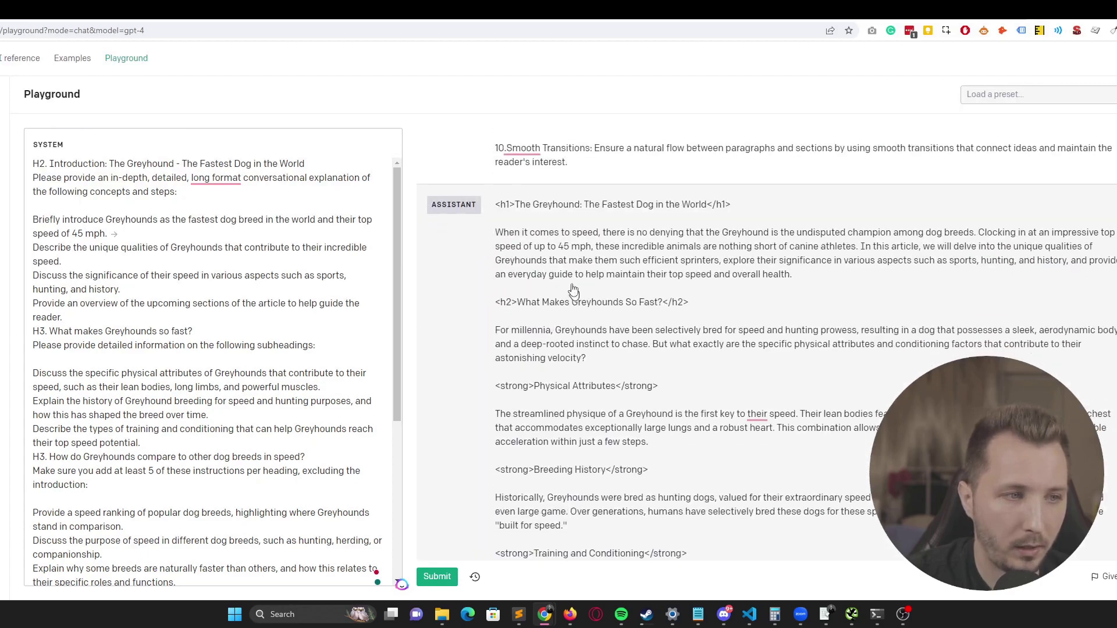
scroll(573, 283, "down", 20)
scroll(618, 301, "up", 18)
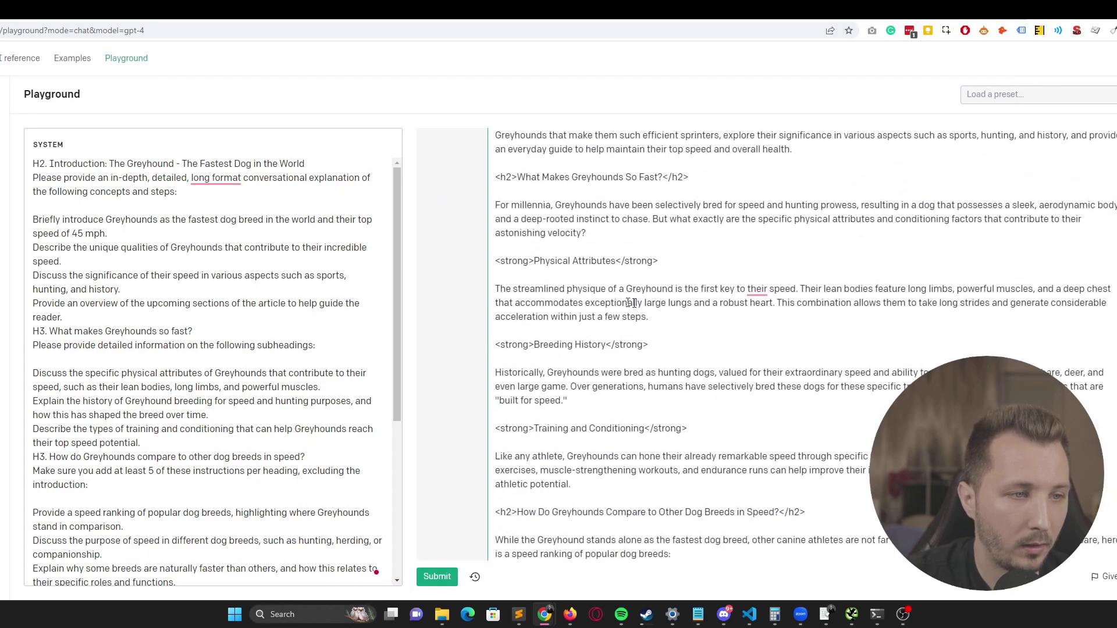
scroll(618, 301, "up", 5)
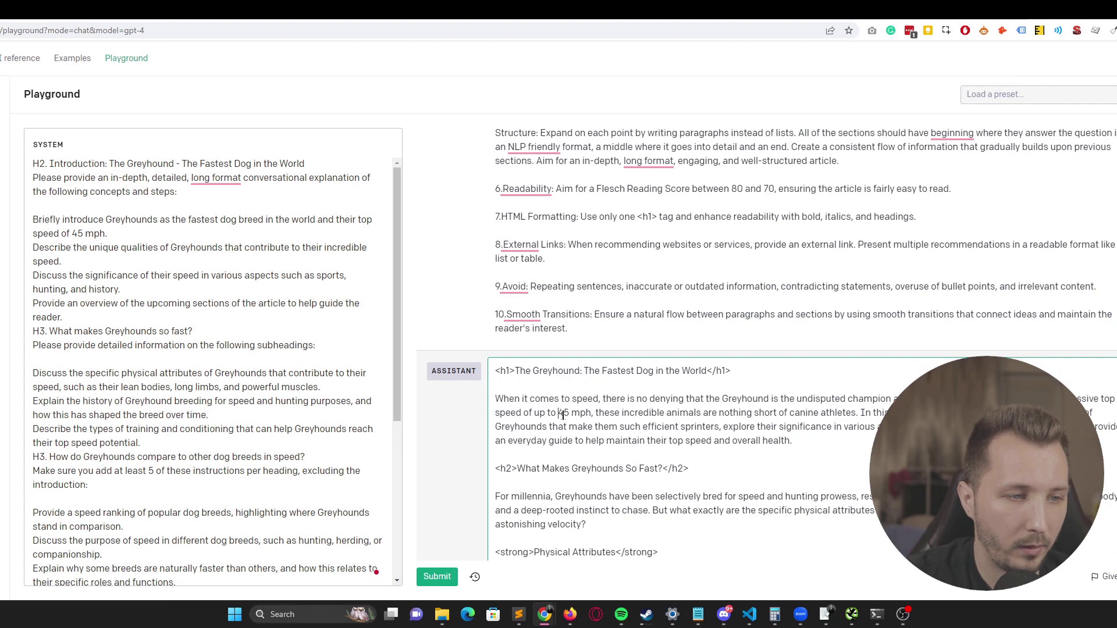
left_click_drag(559, 412, 590, 412)
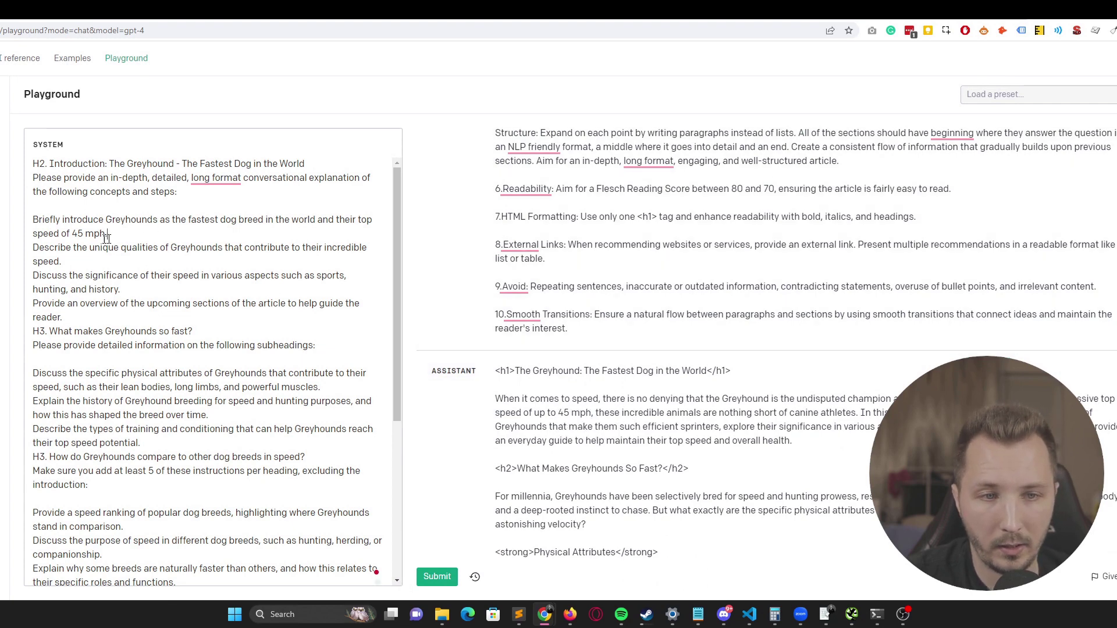
left_click_drag(71, 233, 107, 233)
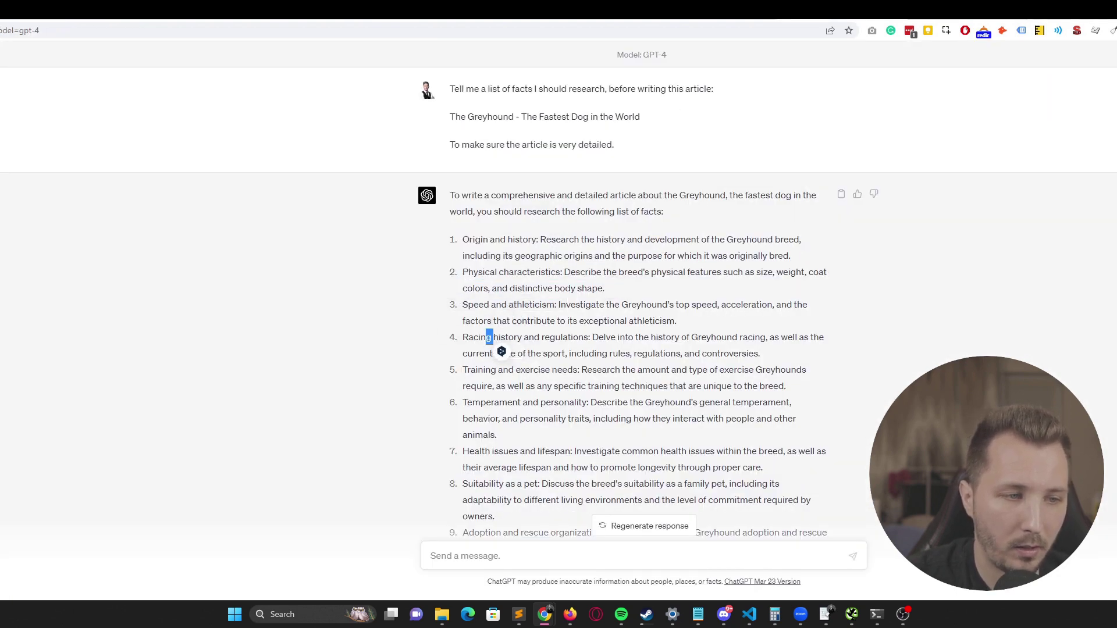
left_click_drag(483, 370, 515, 371)
scroll(524, 383, "down", 2)
left_click_drag(491, 285, 538, 287)
left_click_drag(485, 335, 535, 336)
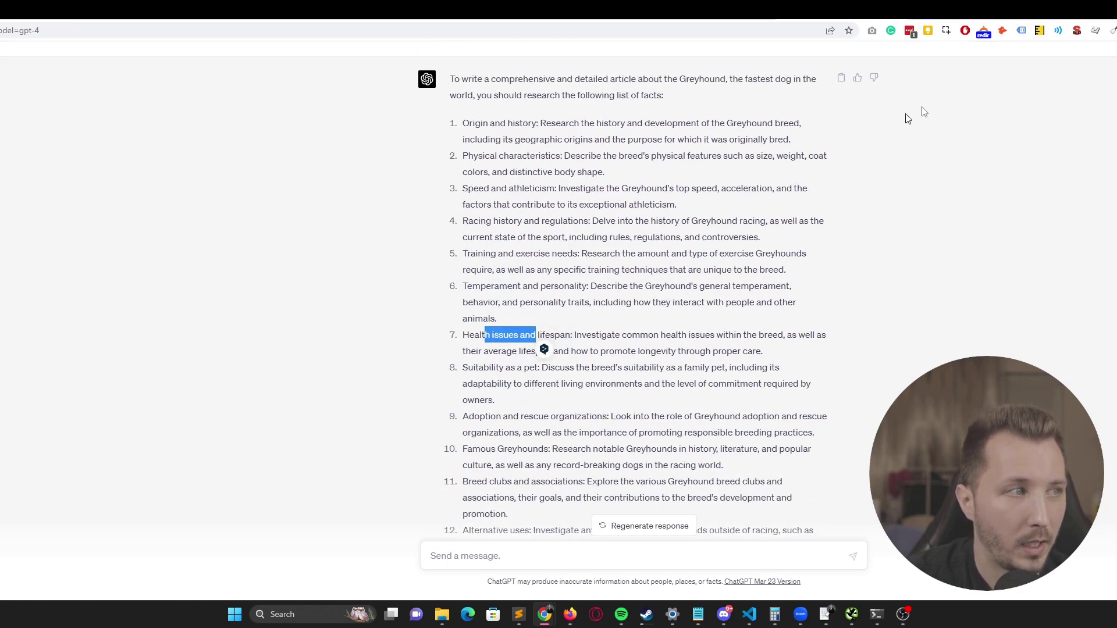
key("ctrl+Tab")
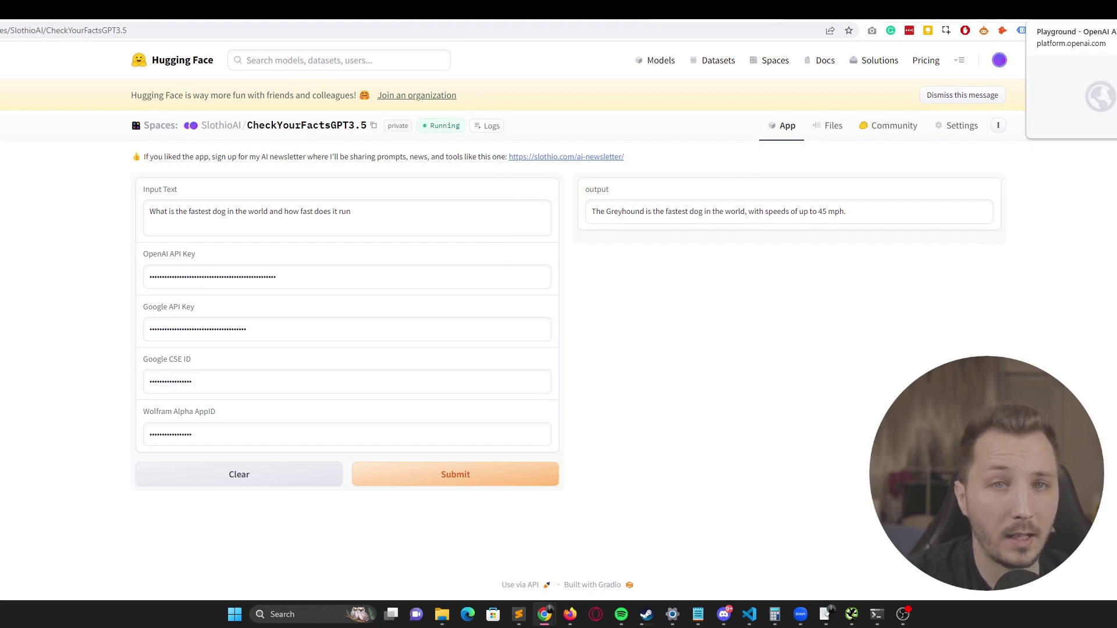
left_click(1071, 9)
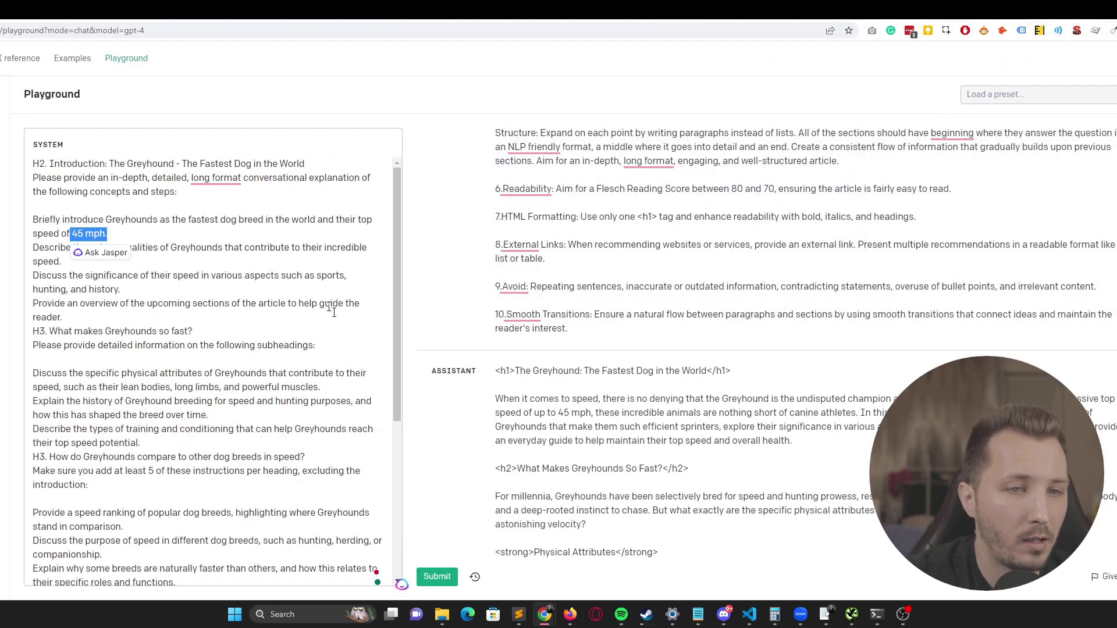
scroll(682, 280, "down", 5)
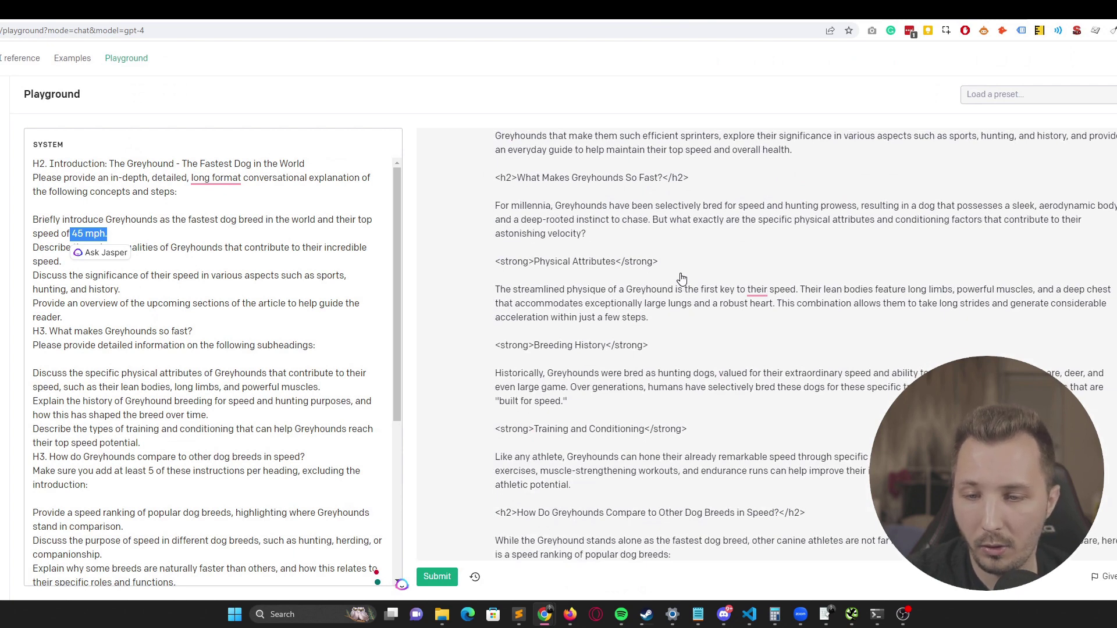
scroll(678, 284, "up", 7)
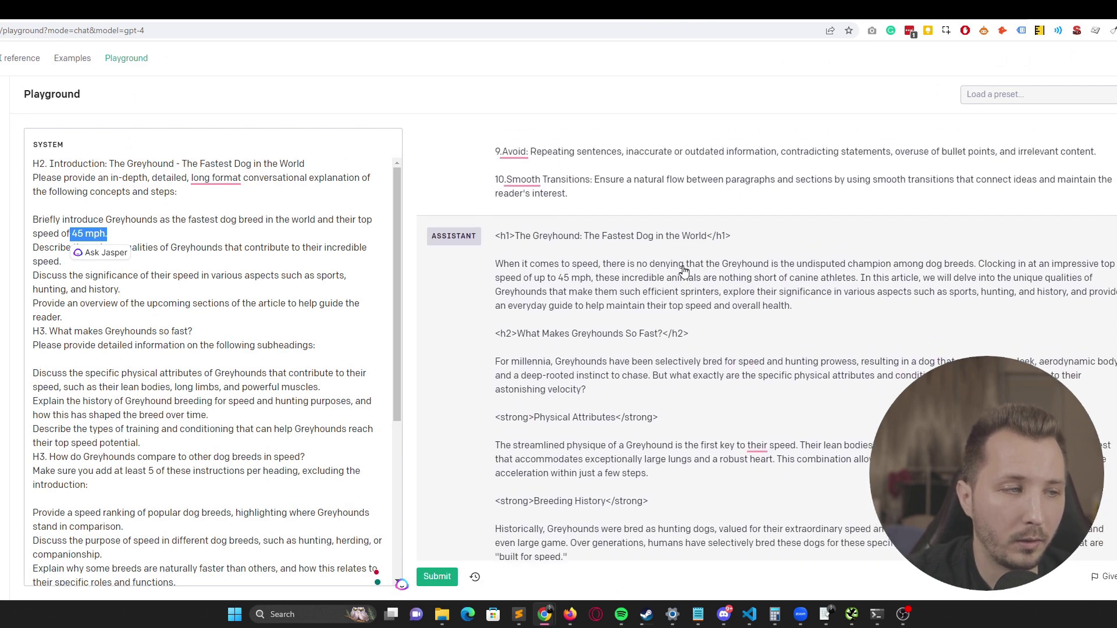
scroll(670, 289, "up", 1)
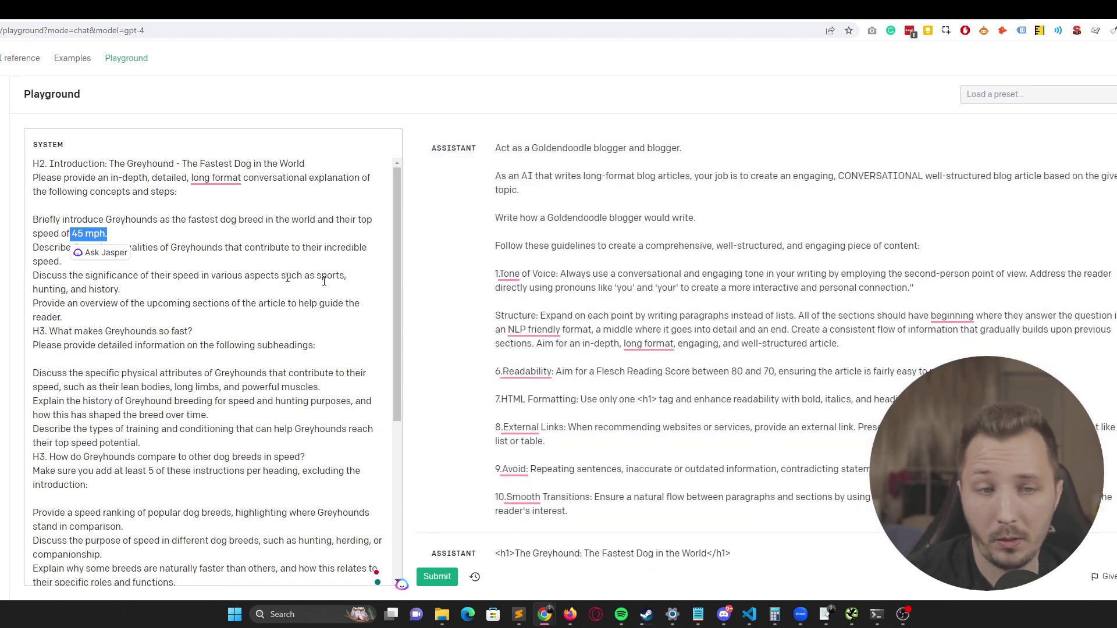
left_click(244, 275)
Switch to the CheckYourFactsGPT3.5 Space and review its filled OpenAI API key field and Greyhound 45 mph answer.
left_click(663, 9)
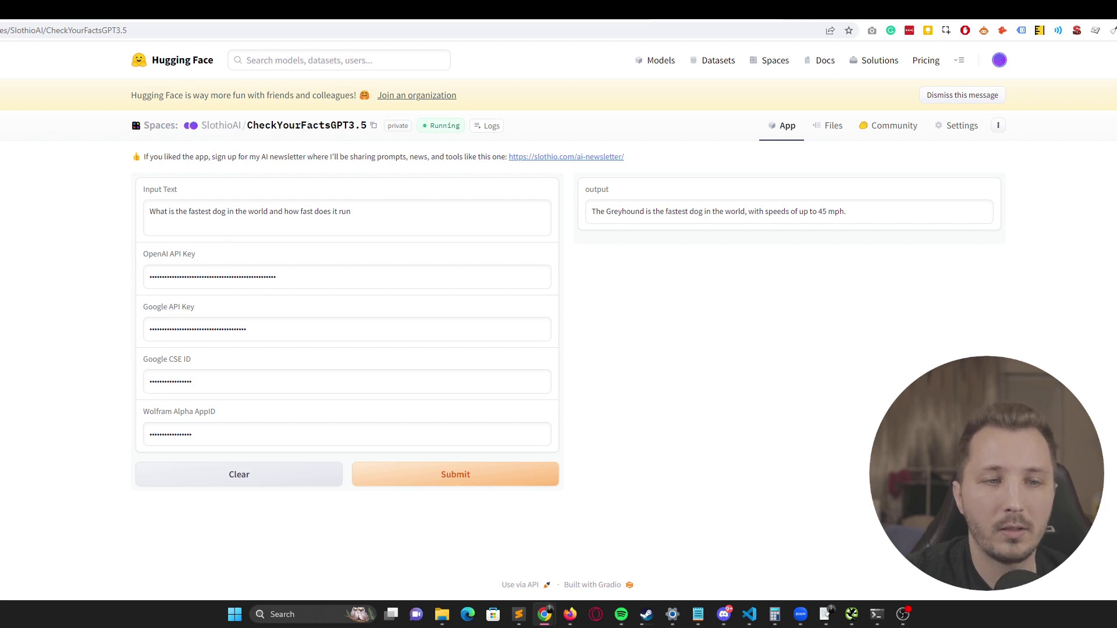
left_click_drag(277, 276, 150, 278)
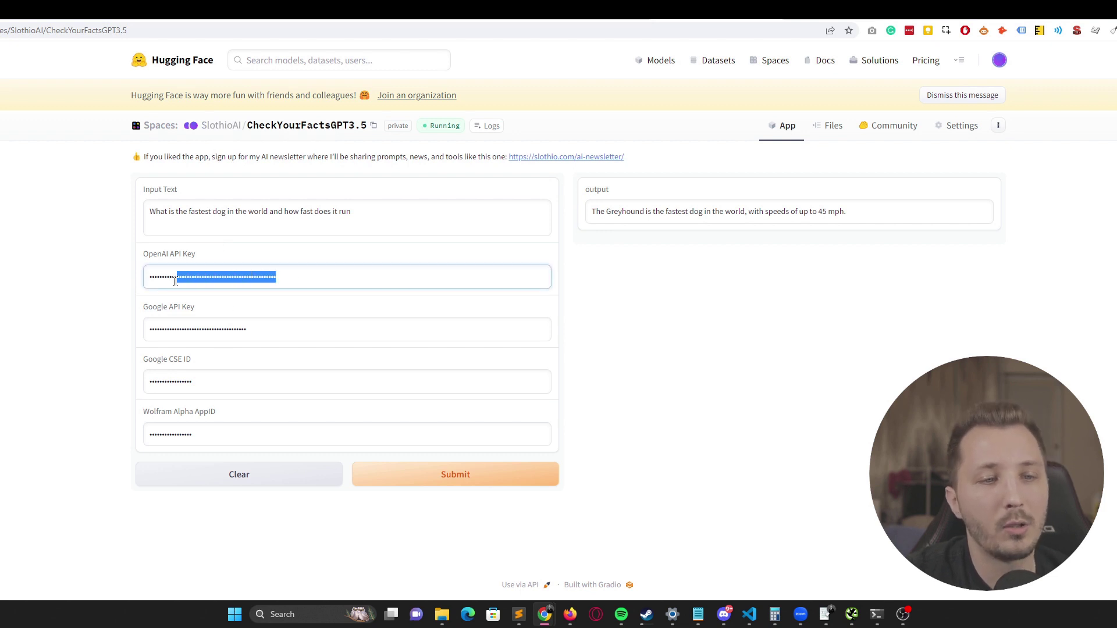
left_click(780, 341)
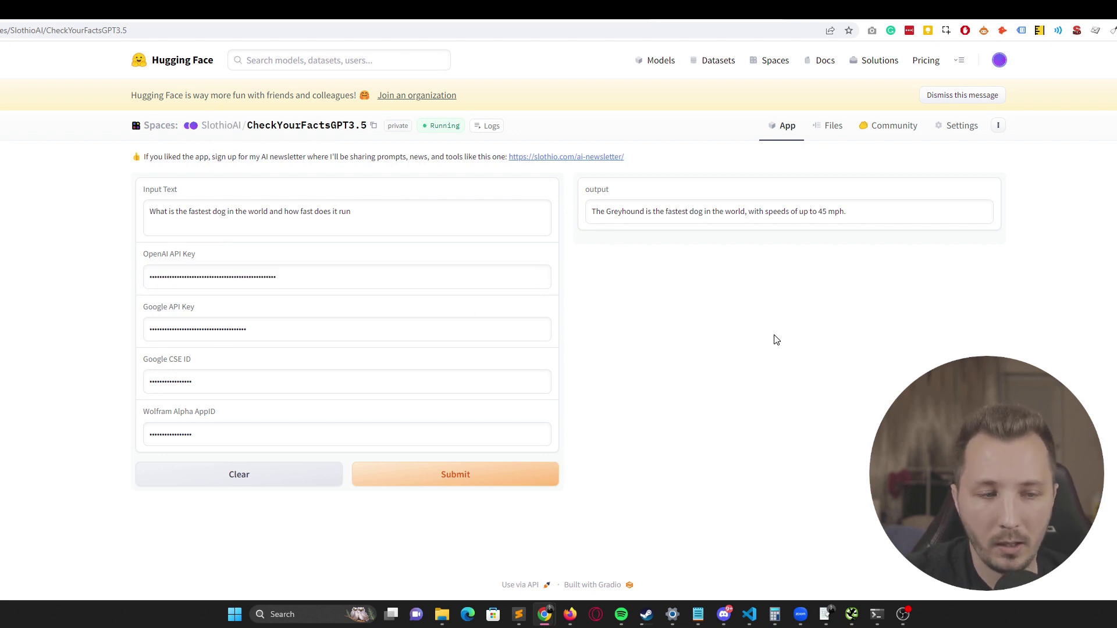